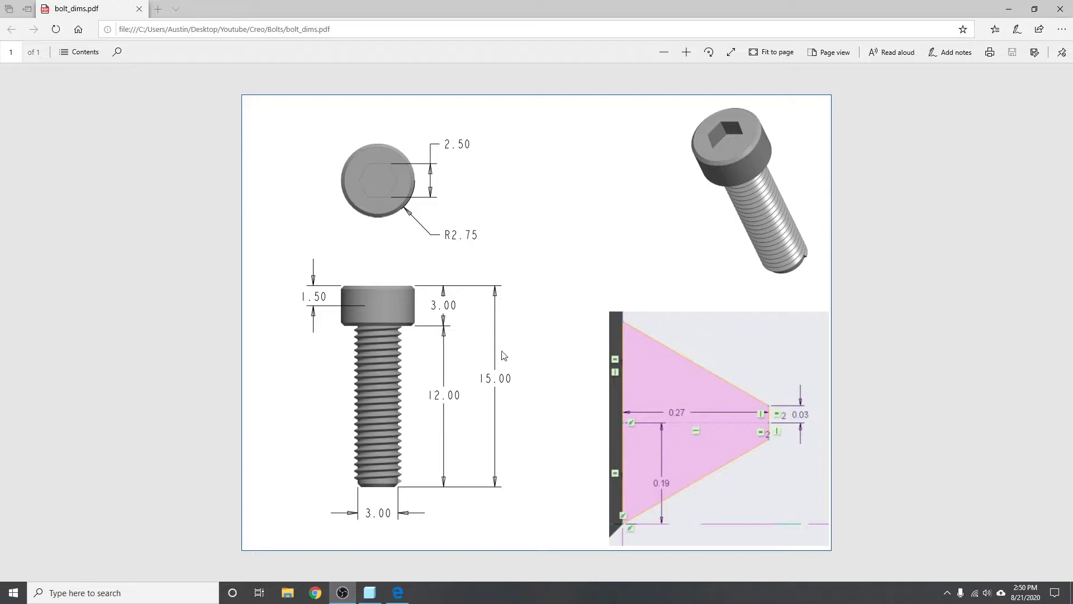
Step: Switch from bolt_dims.pdf in Edge to the BOLT.PRT model in Creo Parametric
key("alt+Tab")
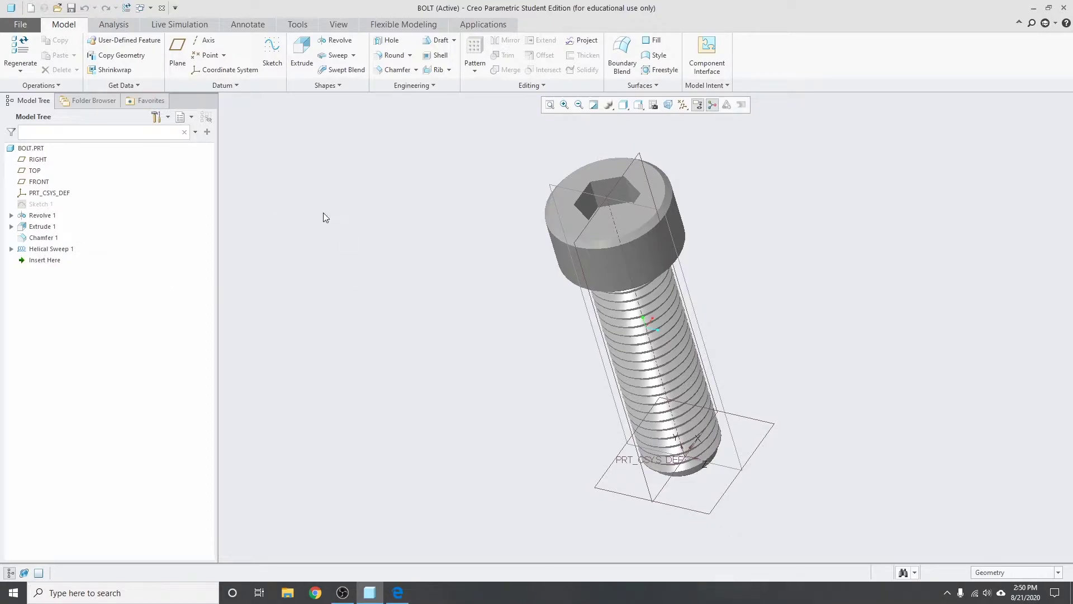
Step: Create the solid part M3_BOLT from the default template
left_click(31, 8)
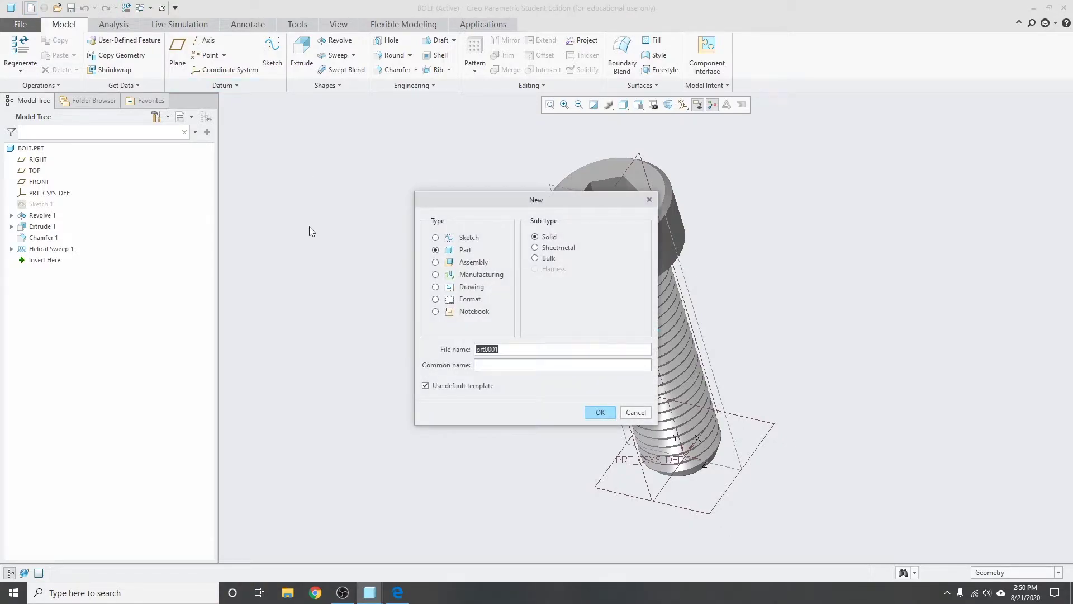
type("M3_Bolt")
left_click(600, 412)
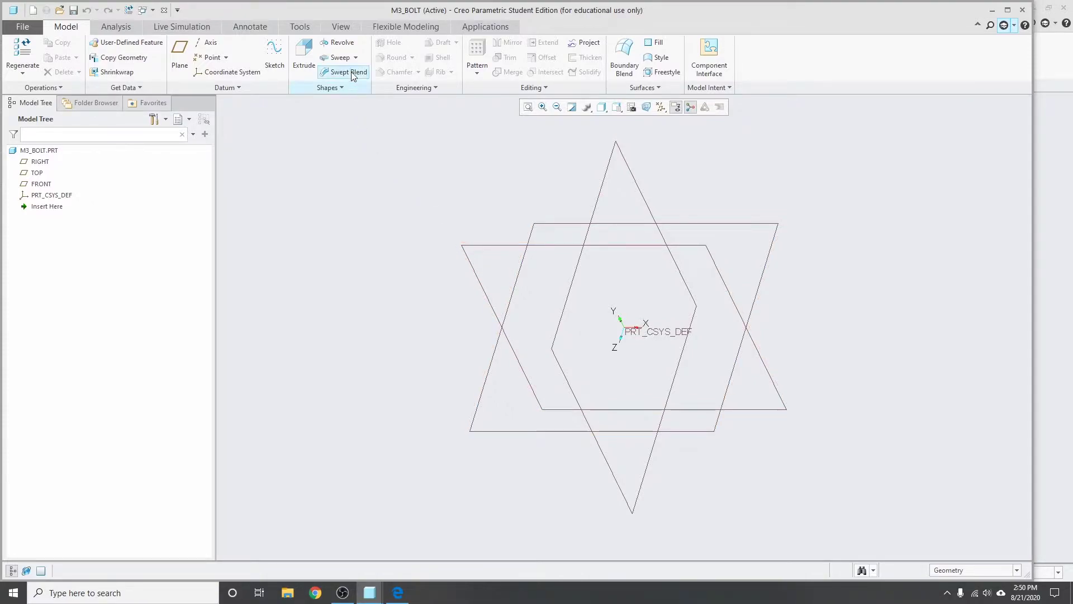
Step: Start a revolve with its sketch on the FRONT datum plane, viewed face-on
left_click(340, 44)
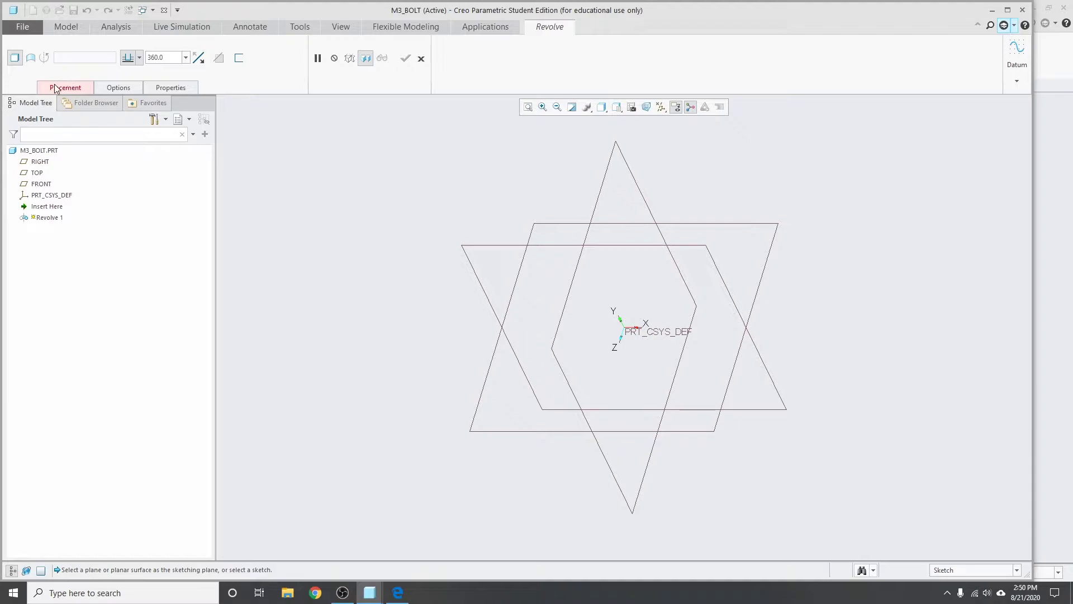
left_click(691, 240)
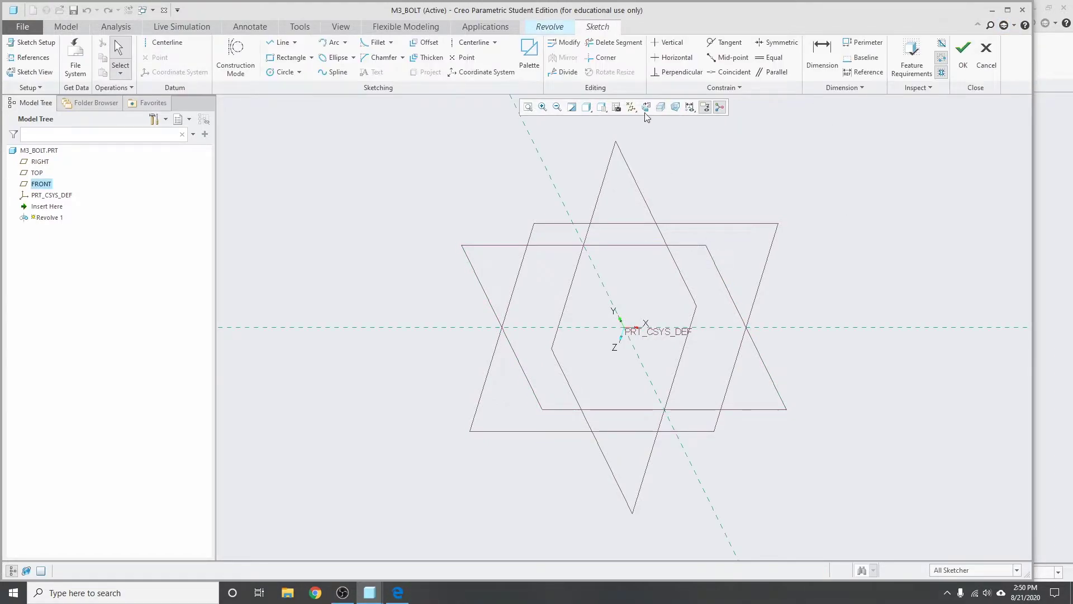
left_click(645, 107)
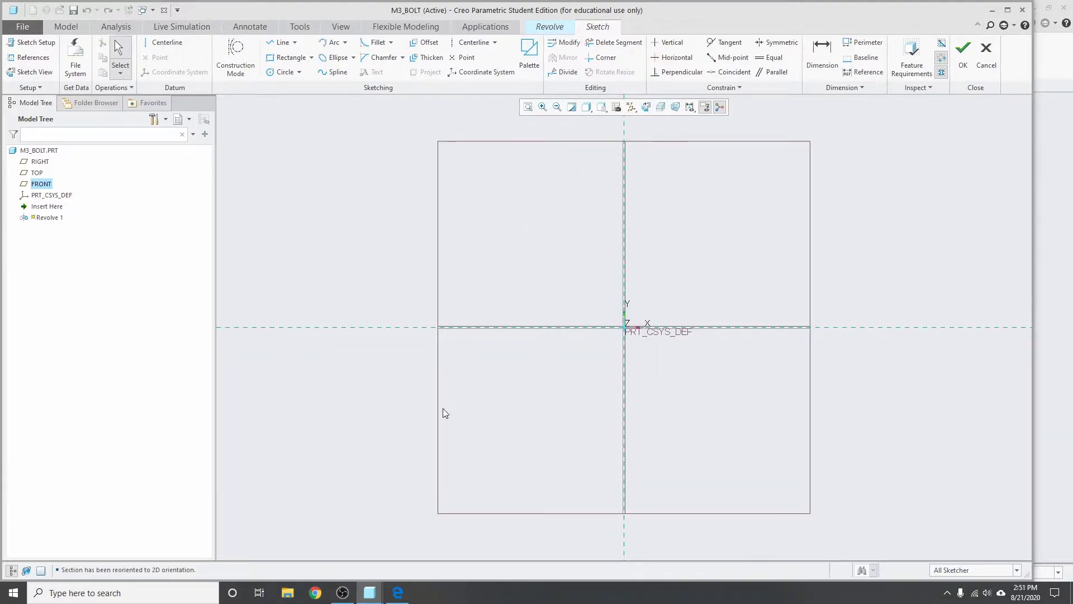
Step: Check the bolt dimension drawing, then return to the Creo sketch
left_click(398, 591)
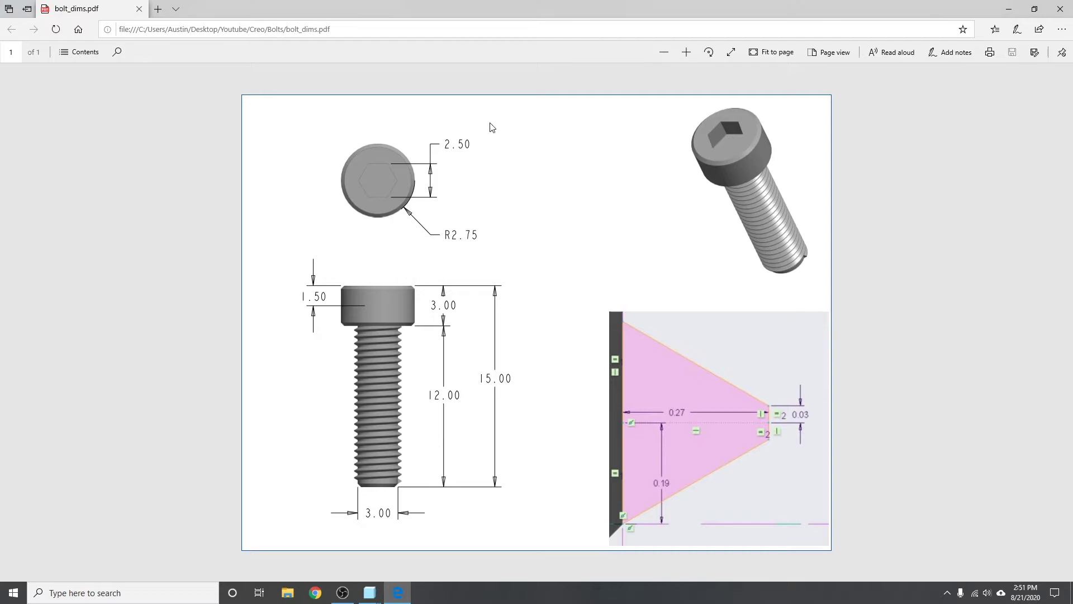
double_click(482, 9)
key("alt+Tab")
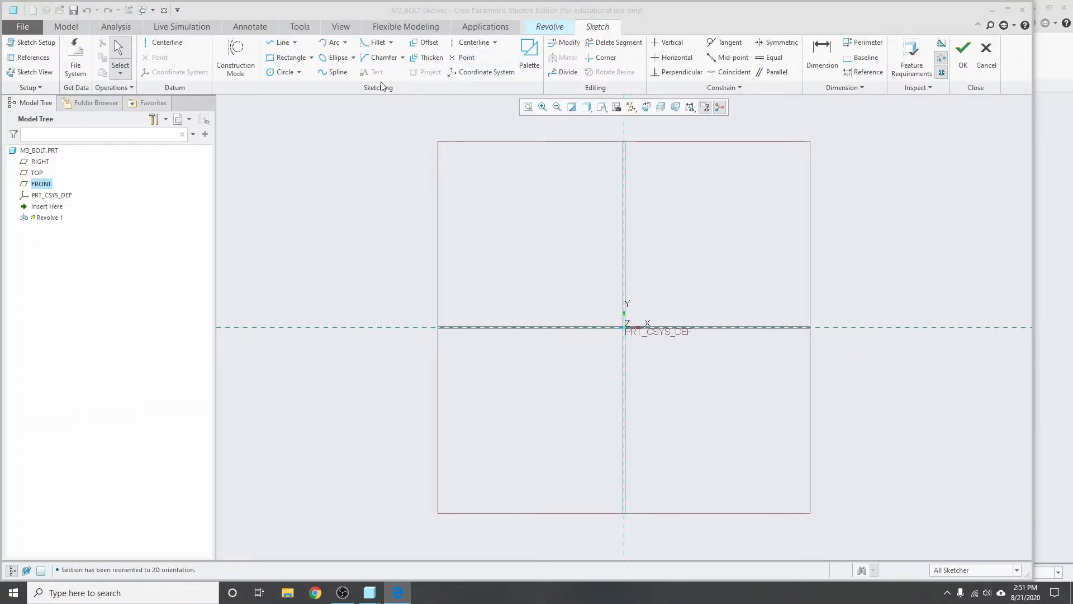
Step: Draw the closed stepped head-and-shank profile starting and ending at the origin
left_click(275, 43)
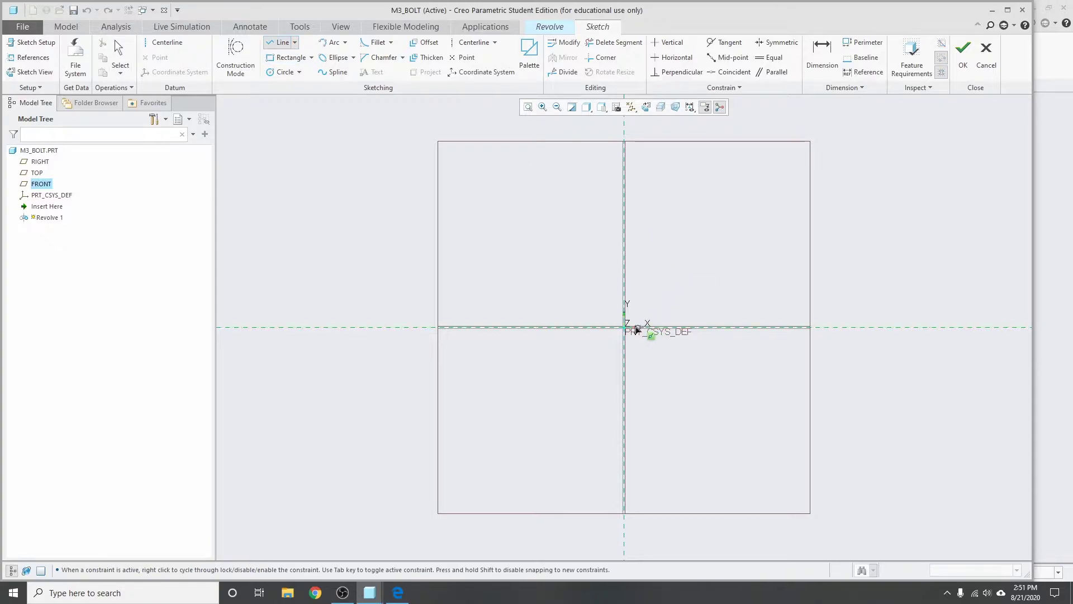
left_click(624, 327)
left_click(624, 199)
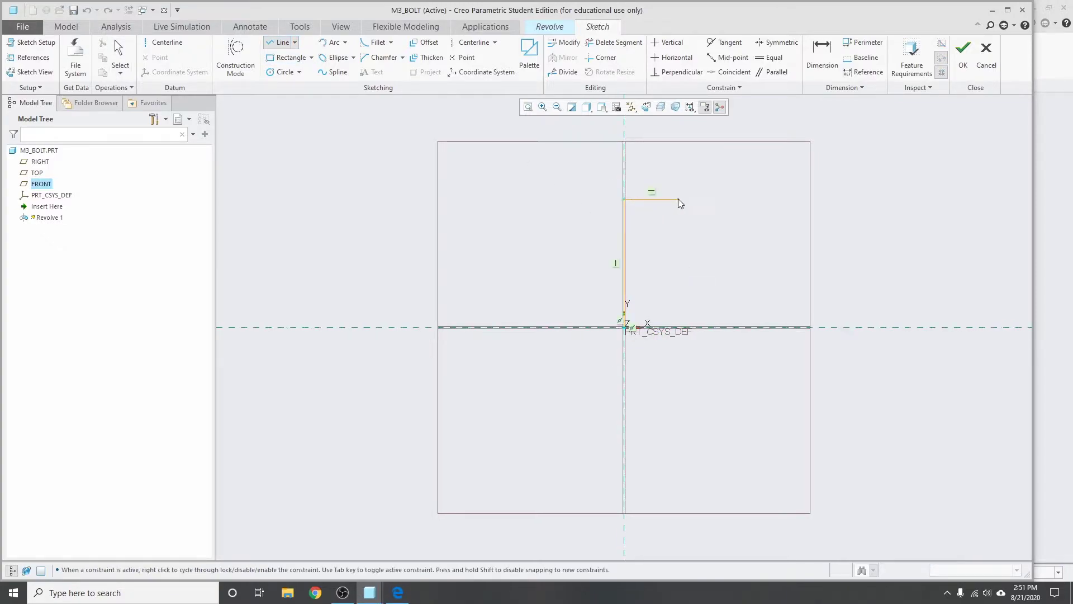
left_click(678, 199)
left_click(678, 238)
left_click(652, 237)
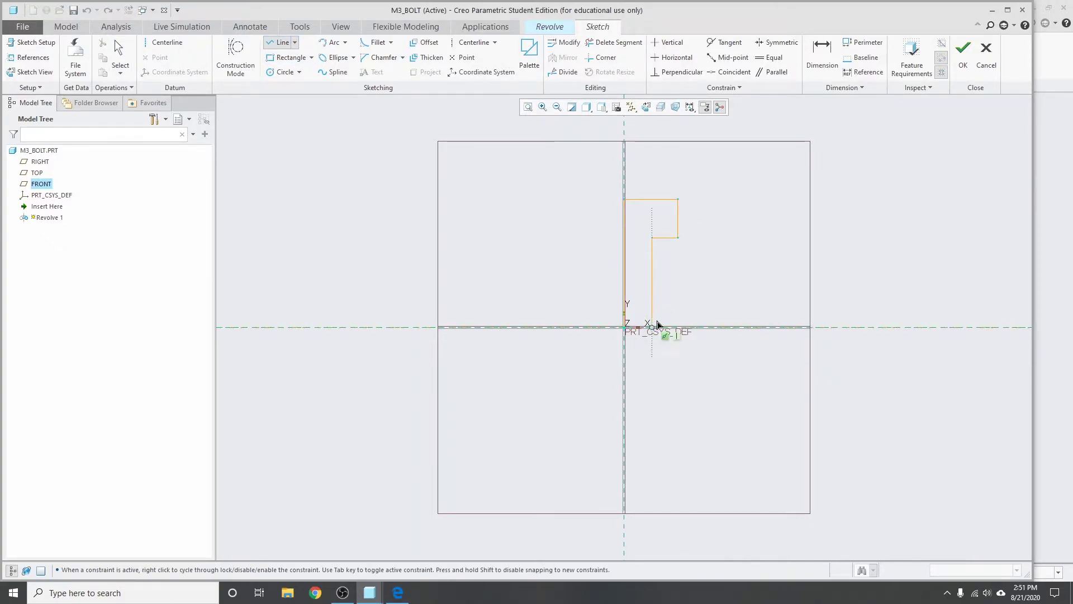
left_click(653, 327)
left_click(629, 330)
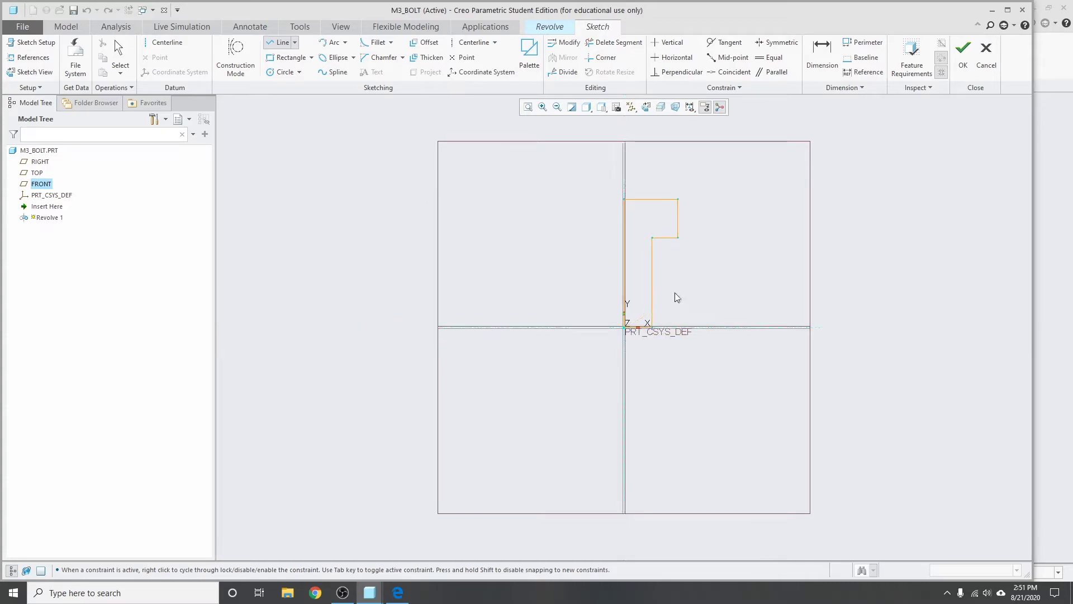
middle_click(675, 294)
scroll(671, 235, "up", 3)
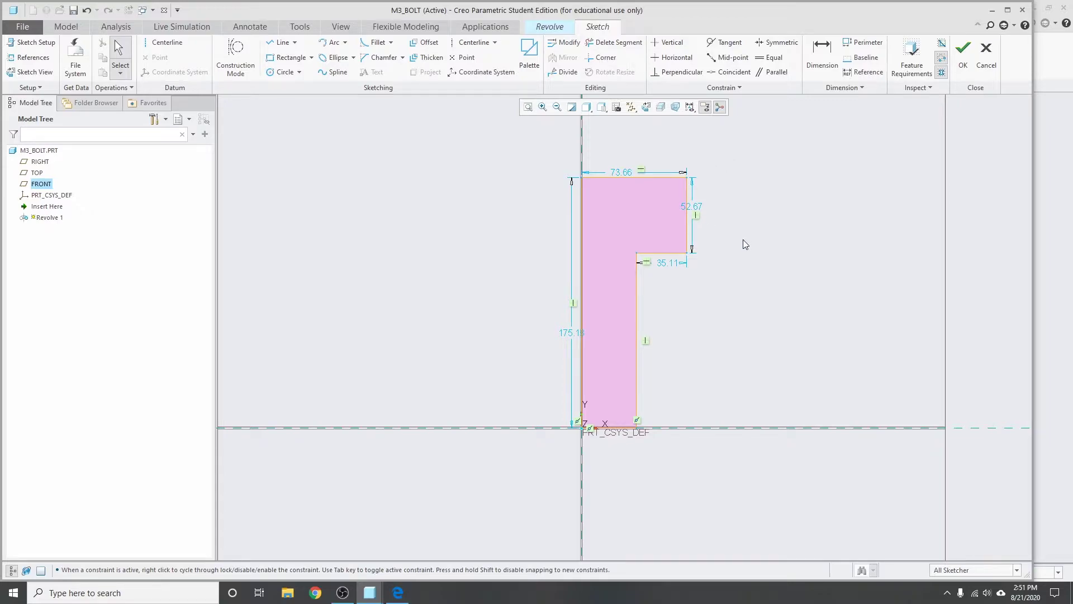
Step: Dimension the profile's bottom edge and set it to 4.50
left_click(811, 40)
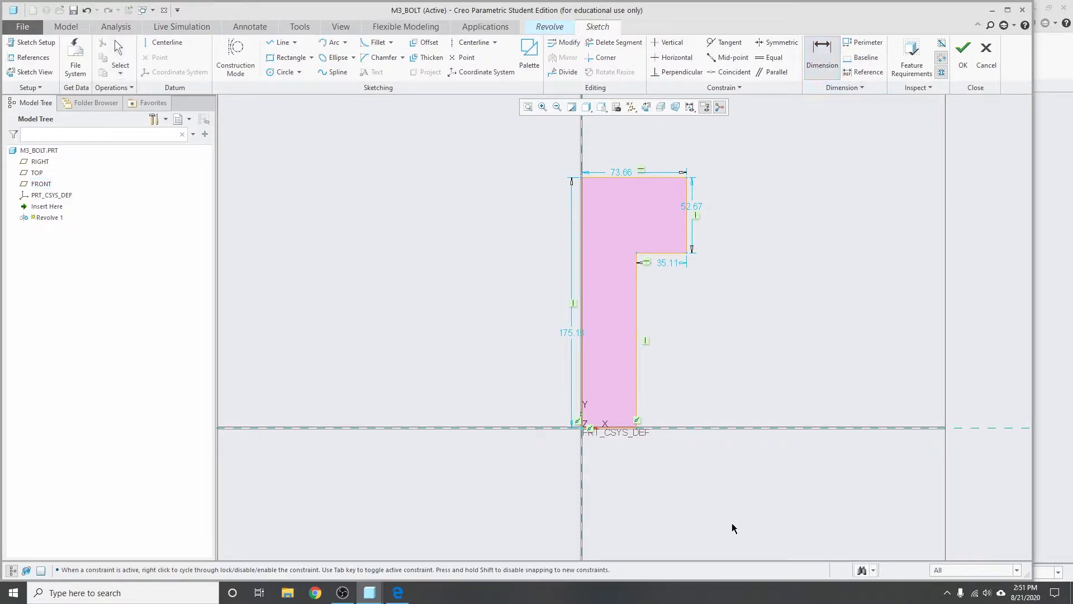
left_click(640, 427)
middle_click(617, 449)
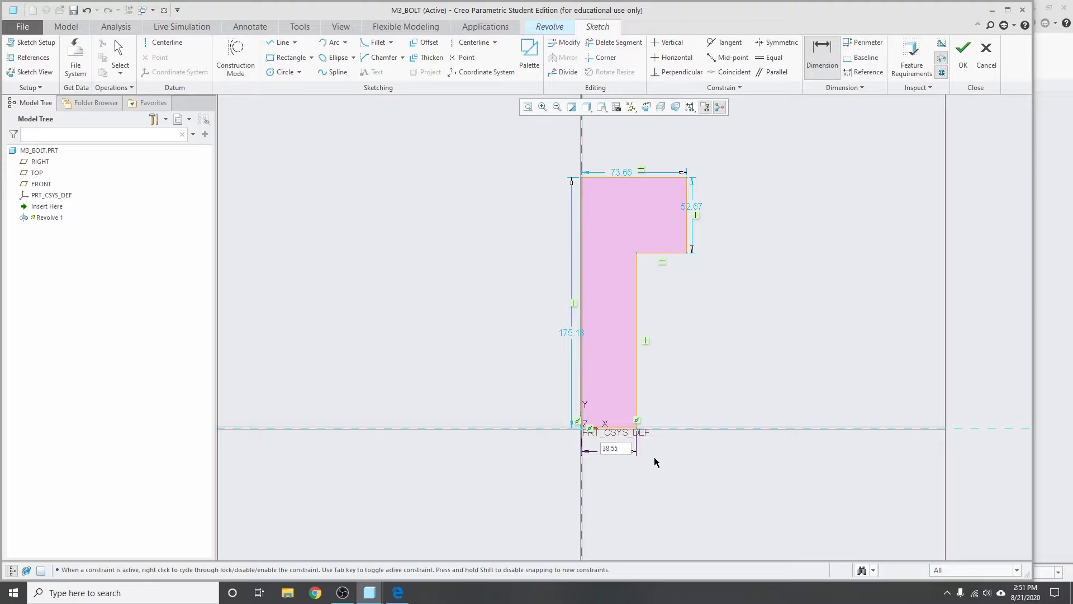
key("Return")
middle_click(682, 402)
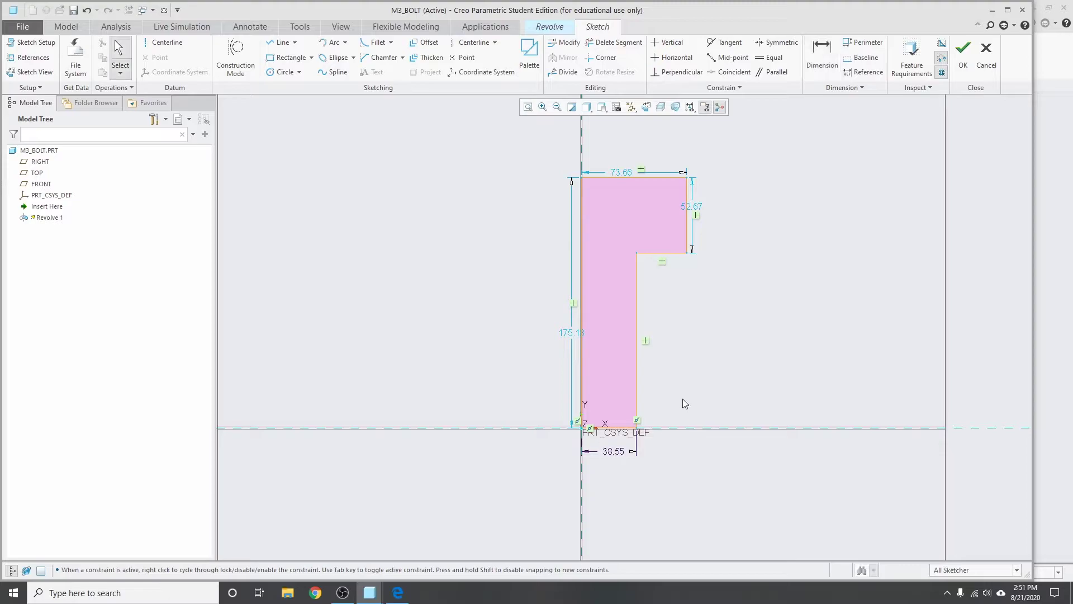
double_click(615, 454)
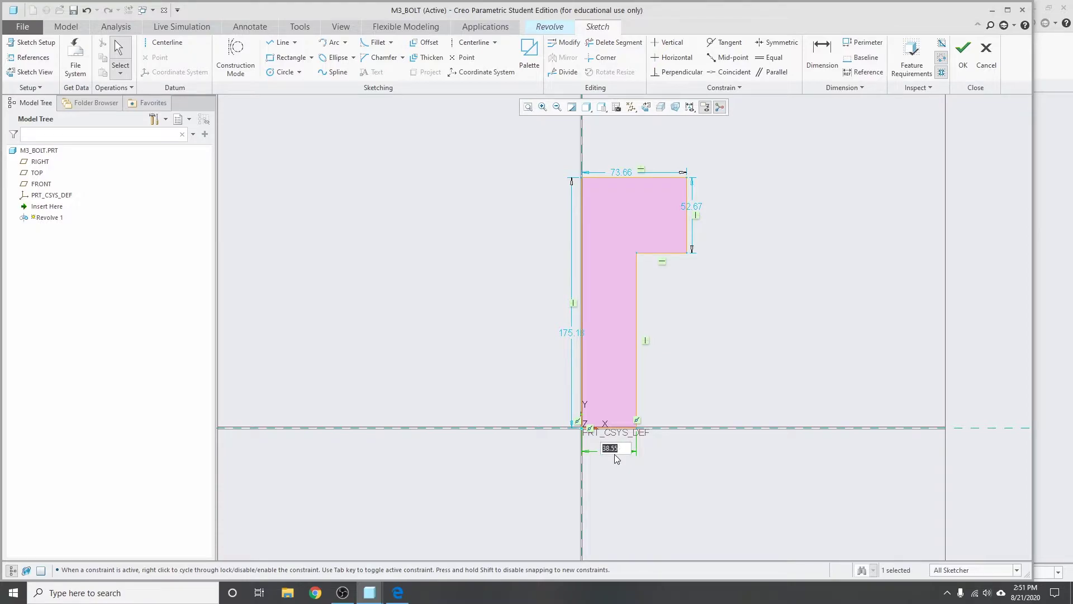
type("4.5")
key("Return")
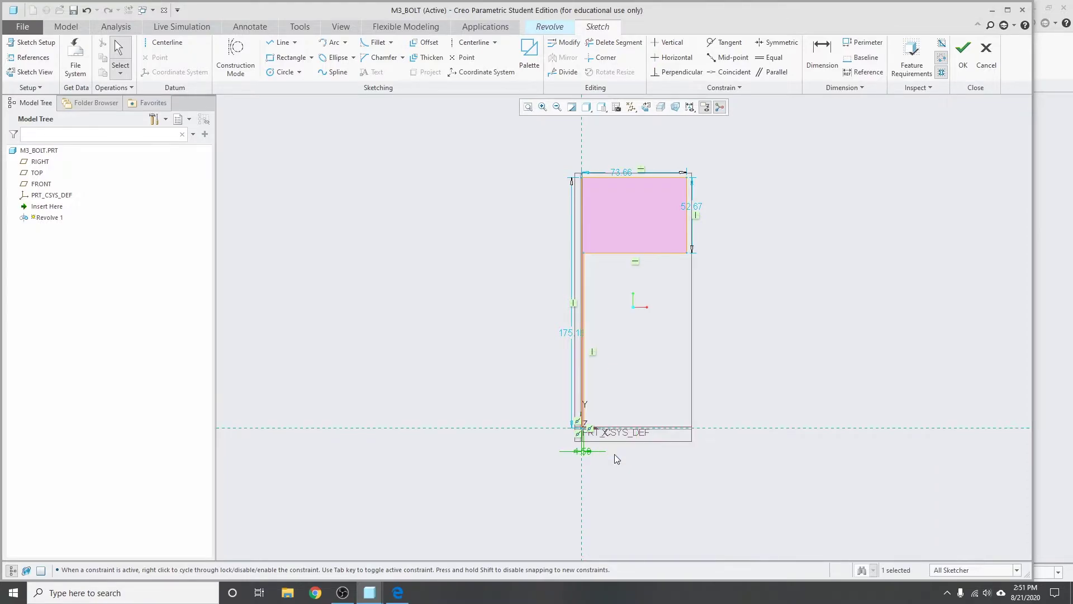
Step: Set the head height to 3, head width to 5.5 and overall height to 15
double_click(691, 206)
type("3")
key("Return")
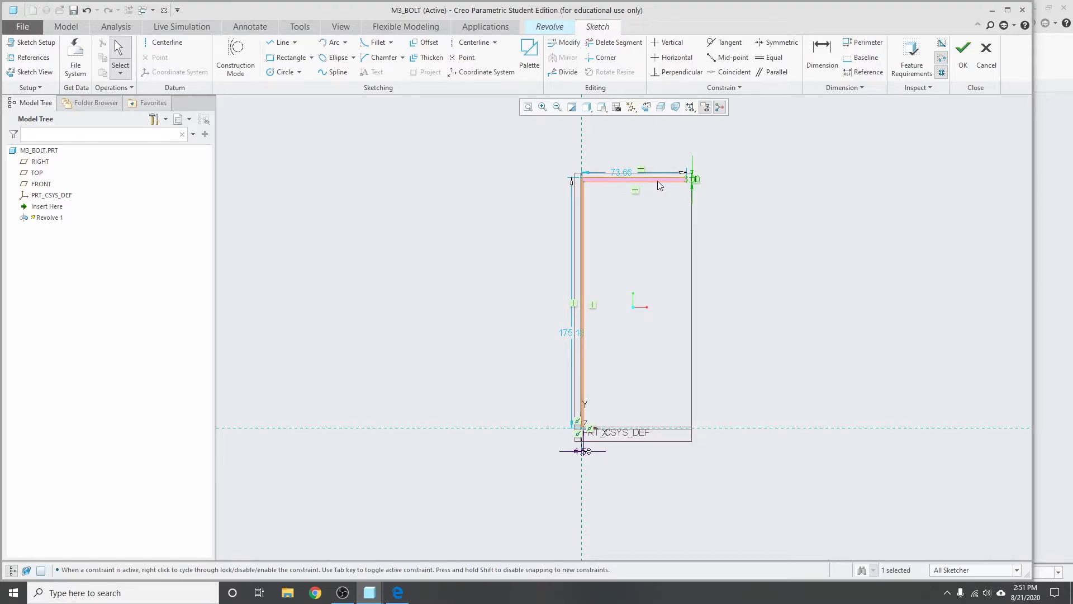
double_click(618, 170)
type("5.5")
key("Return")
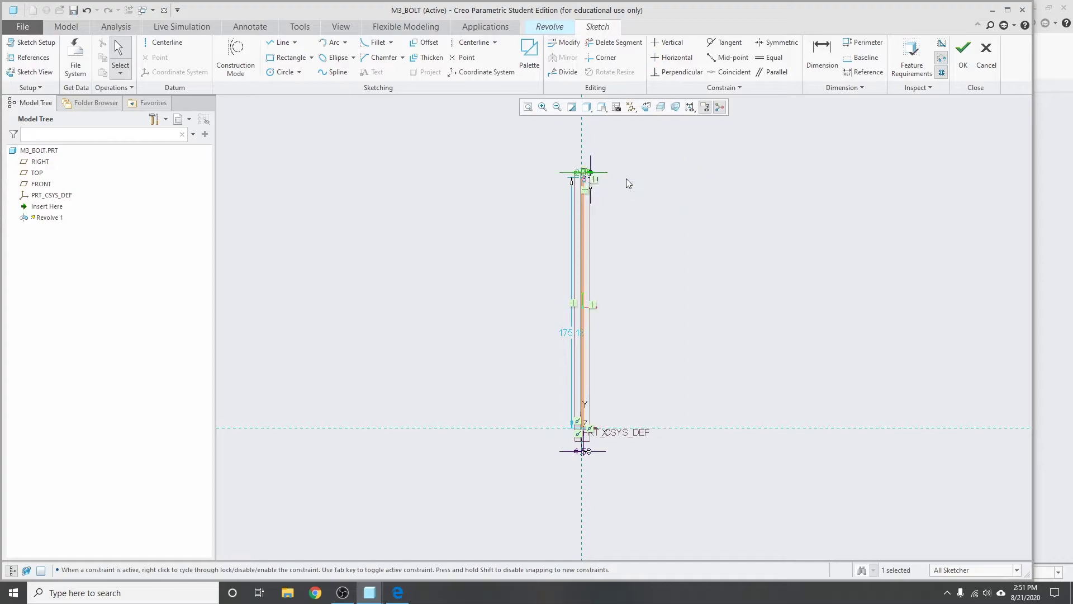
double_click(566, 333)
type("15")
key("Return")
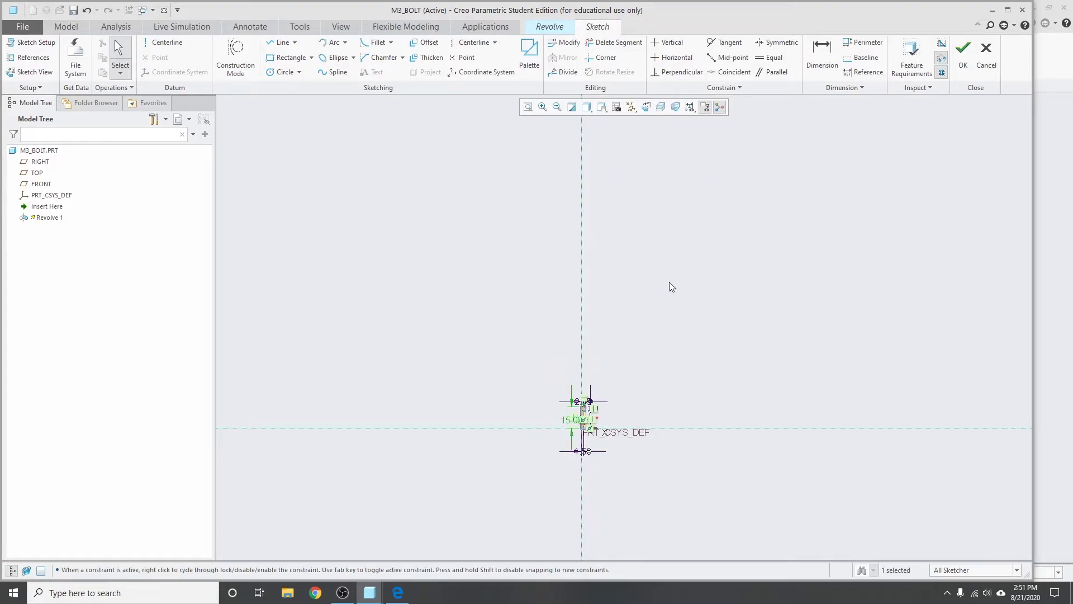
Step: Add a vertical centerline through the origin and complete the 360° revolve
left_click(645, 107)
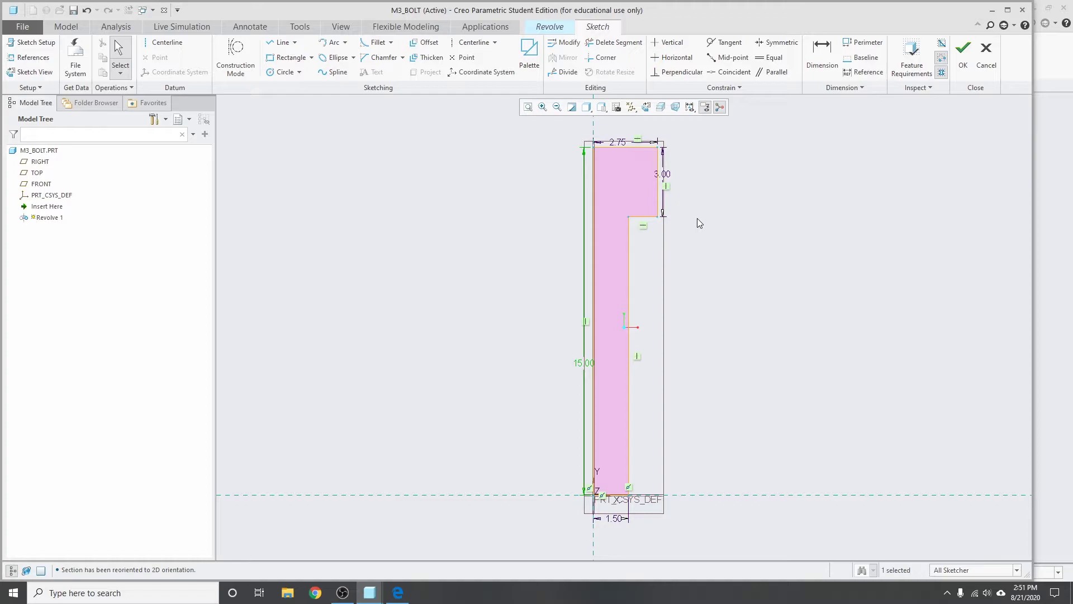
left_click(474, 42)
left_click(594, 506)
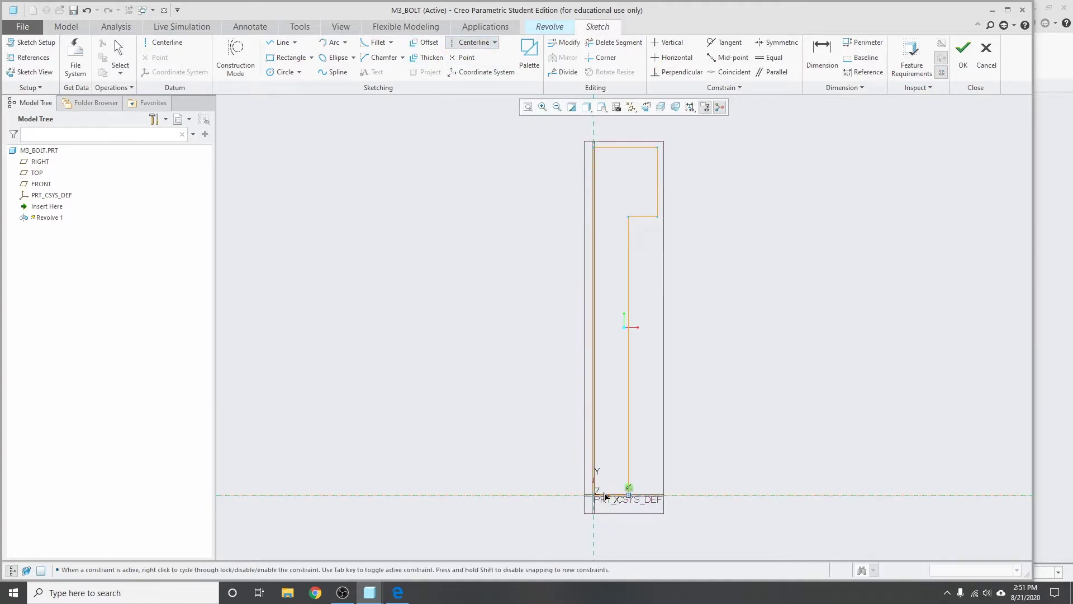
middle_click(672, 258)
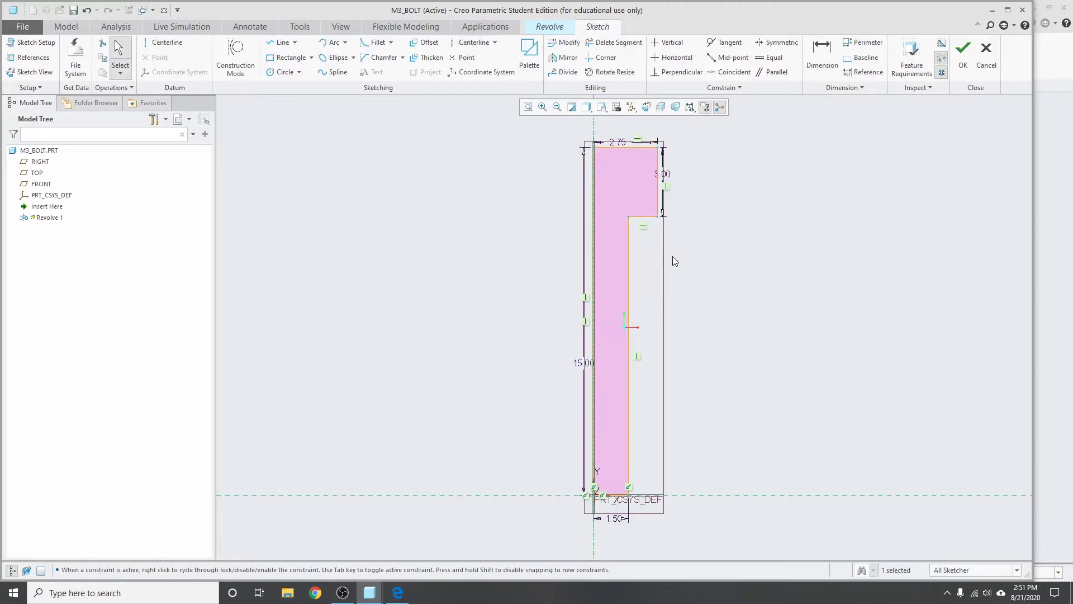
left_click(961, 54)
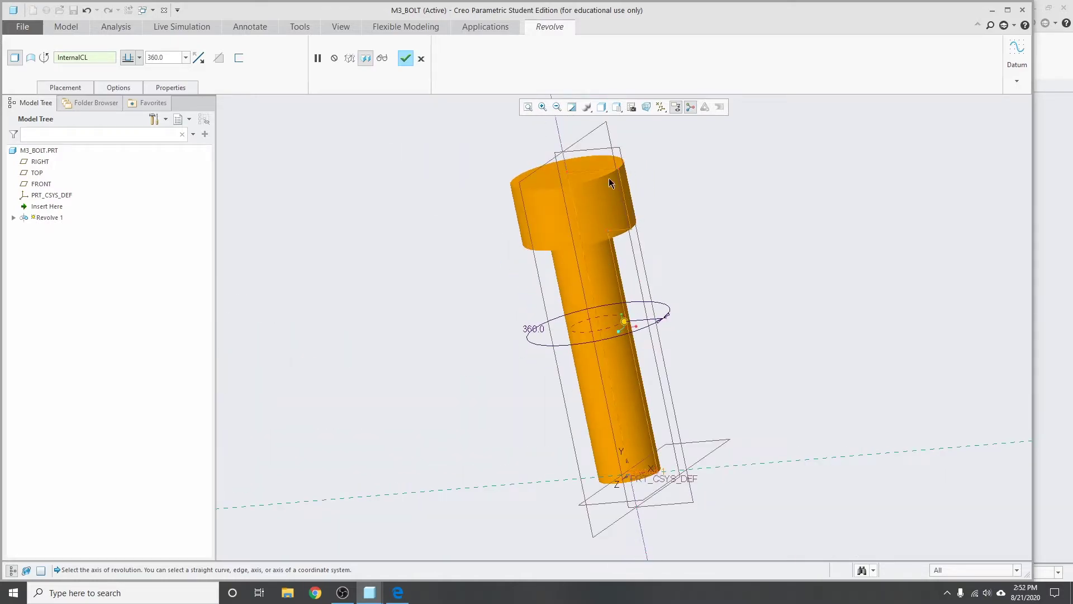
left_click(405, 59)
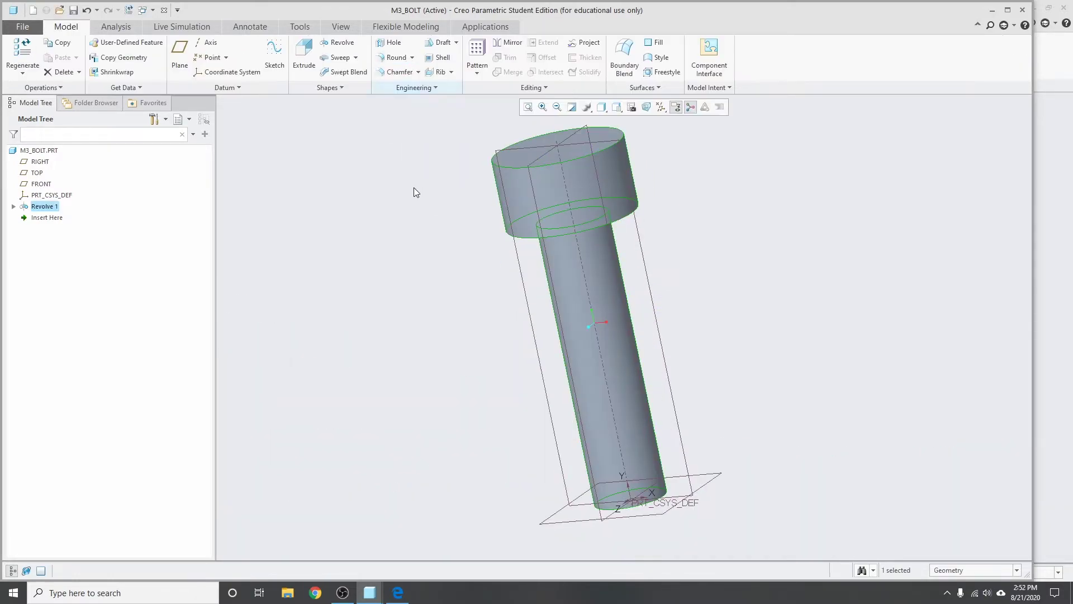
Step: Apply a 0.25 D x D chamfer to the head's top and lower edges and the shank tip
left_click(379, 74)
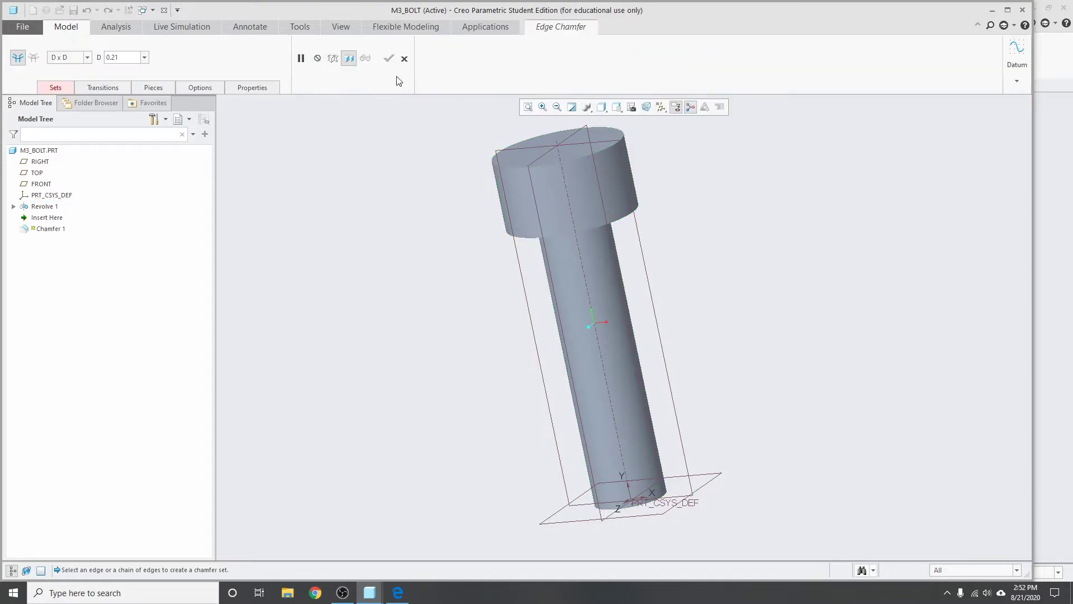
left_click(636, 210)
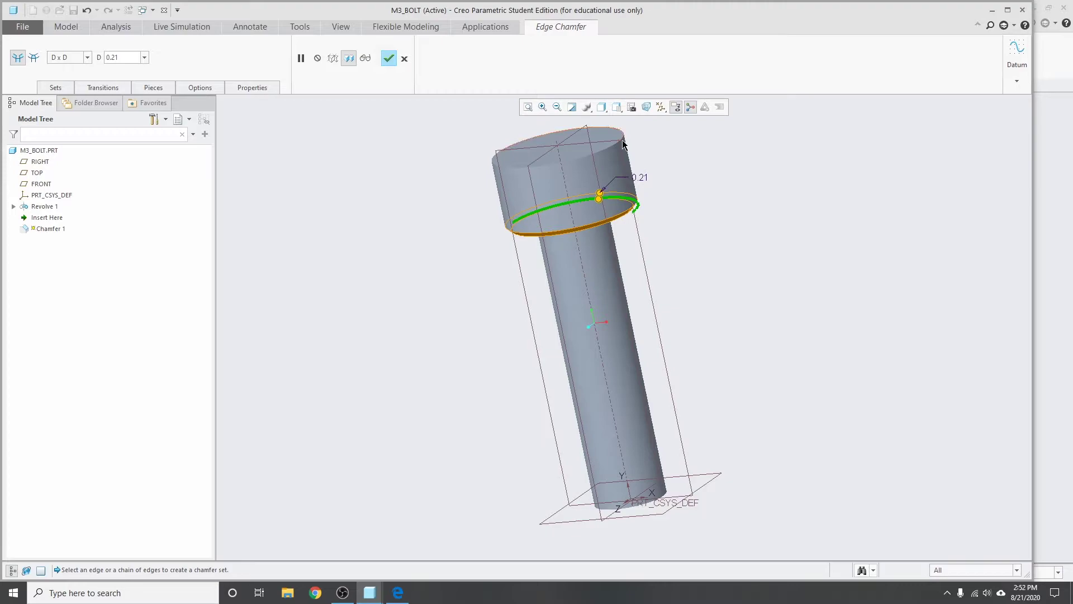
left_click(623, 140, "ctrl")
left_click(663, 492, "ctrl")
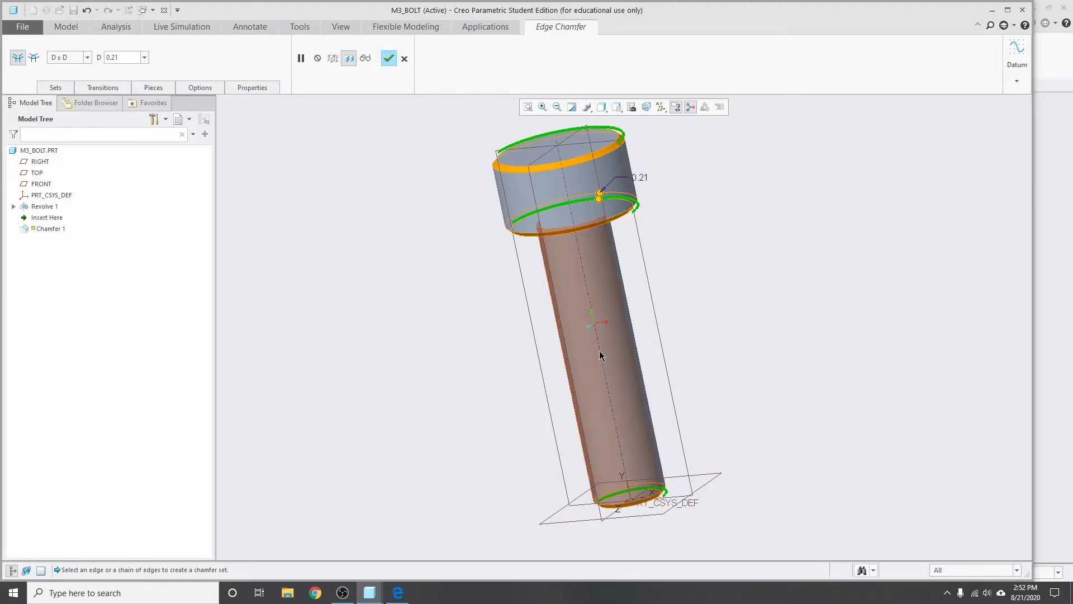
double_click(115, 57)
type("0.25")
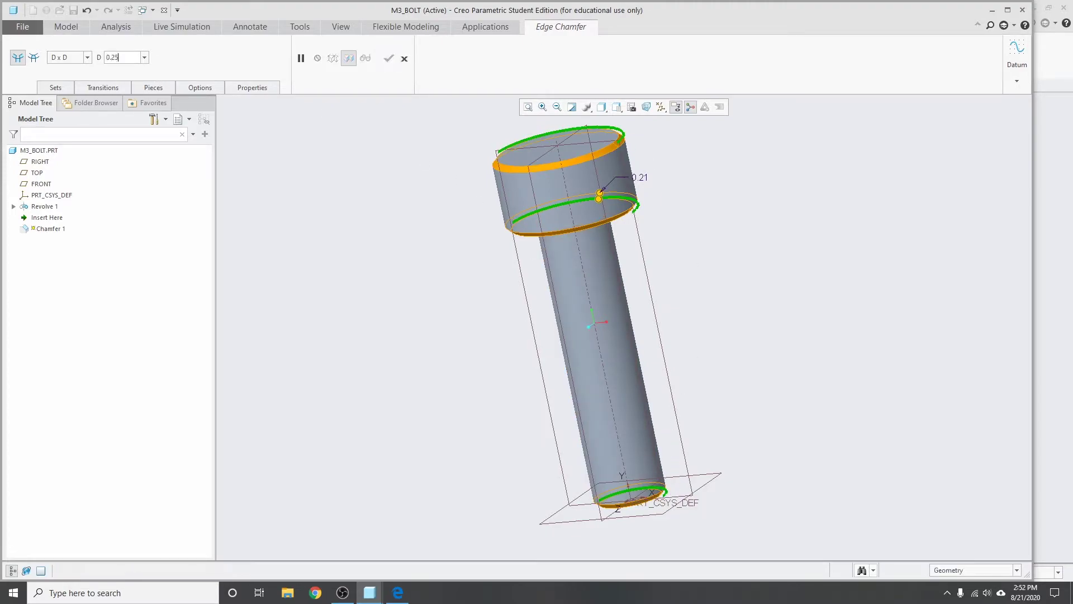
key("Return")
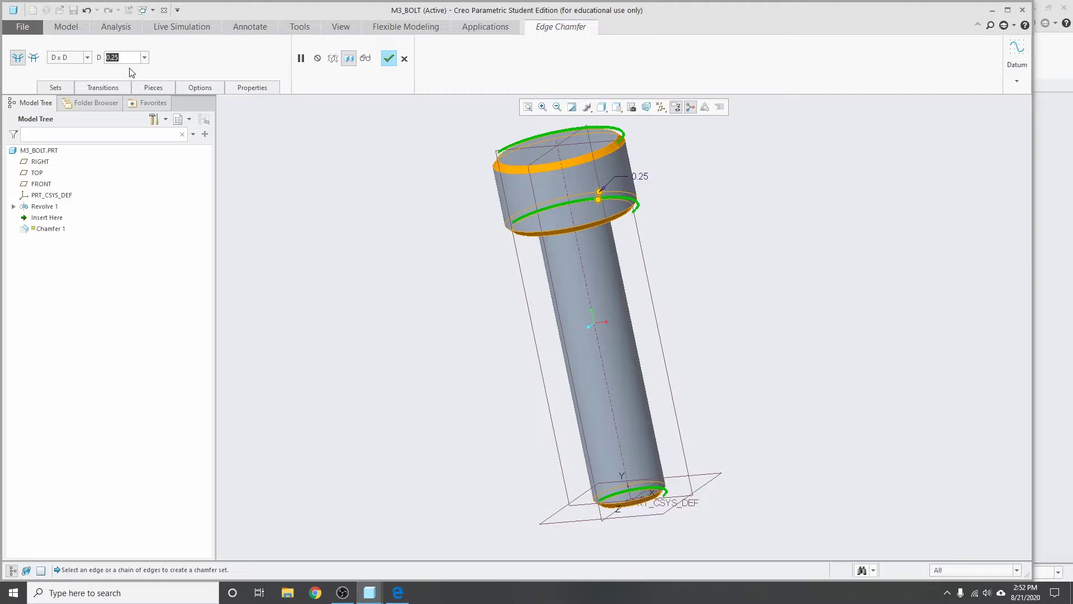
left_click(390, 59)
left_click(407, 176)
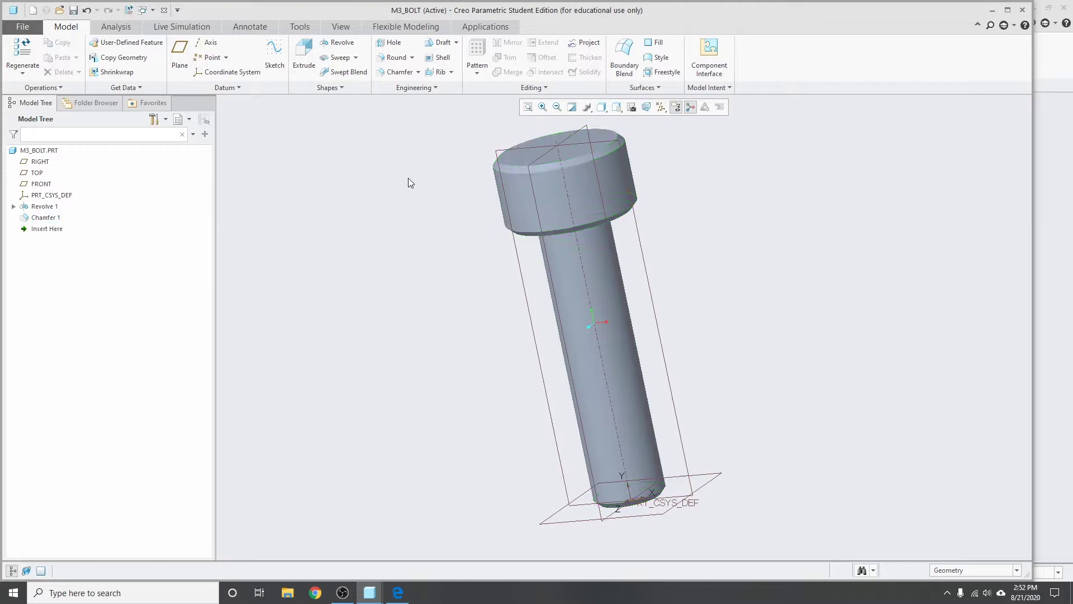
Step: Start an extrusion sketched on the bolt head's end face, viewed face-on
middle_click_drag(538, 195, 380, 288)
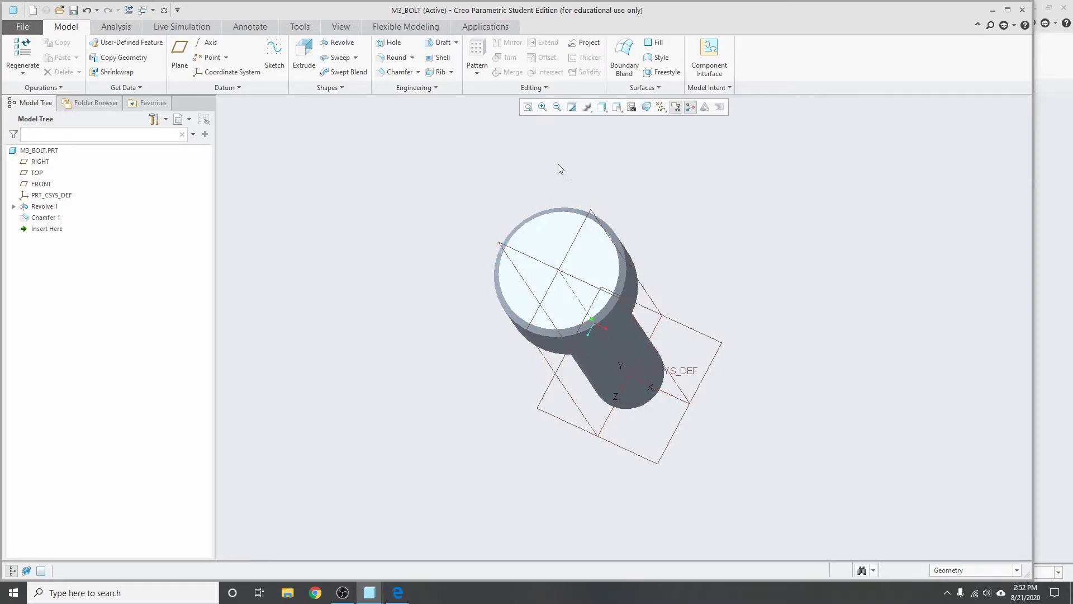
left_click(304, 53)
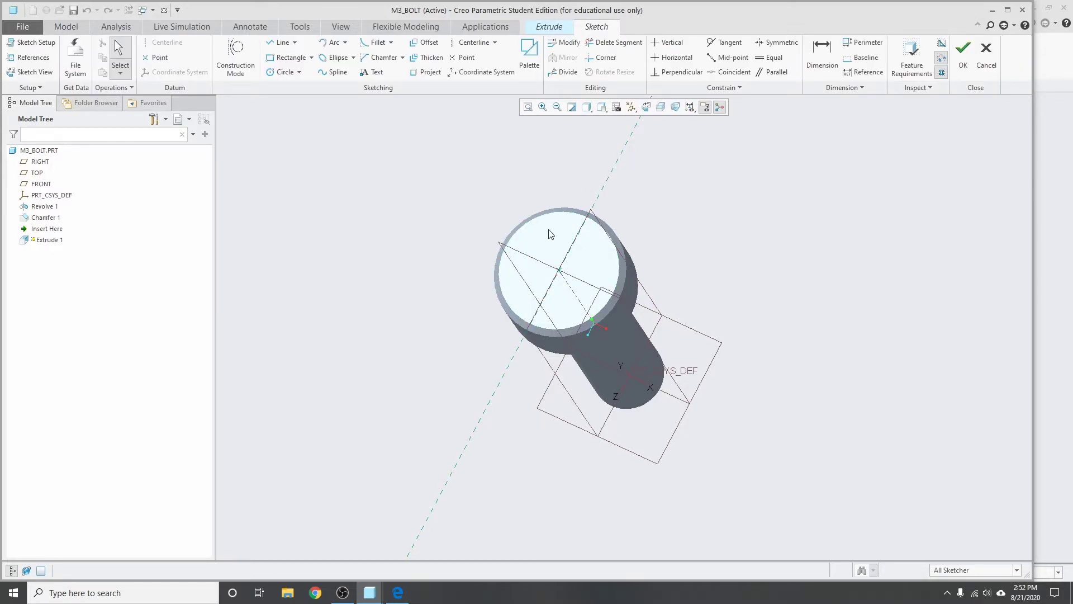
left_click(646, 106)
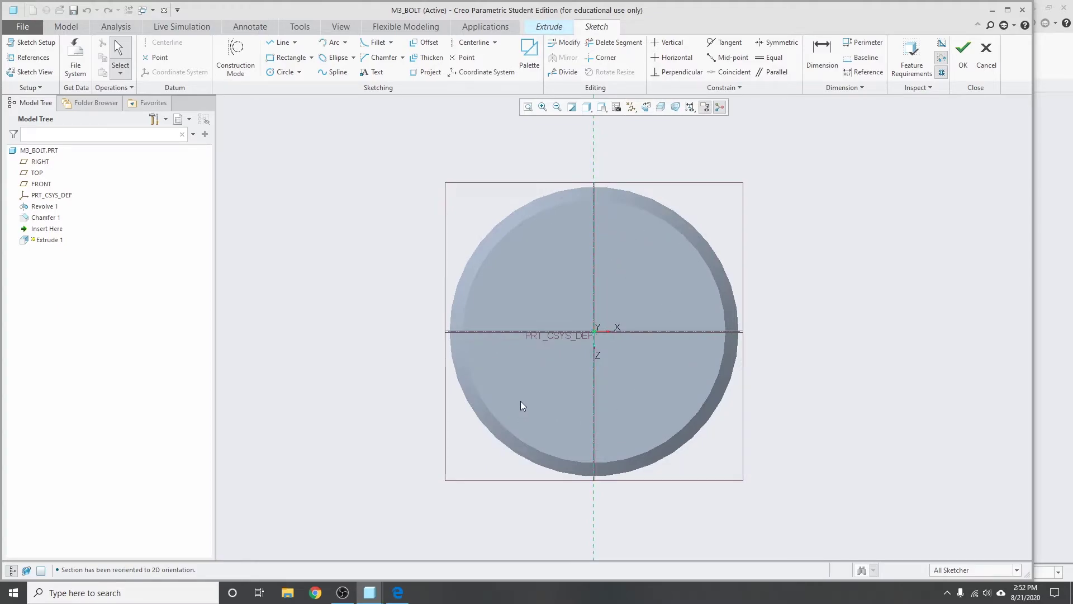
Step: Place a 6-Sided Hexagon from the sketch palette centred on the origin
left_click(528, 56)
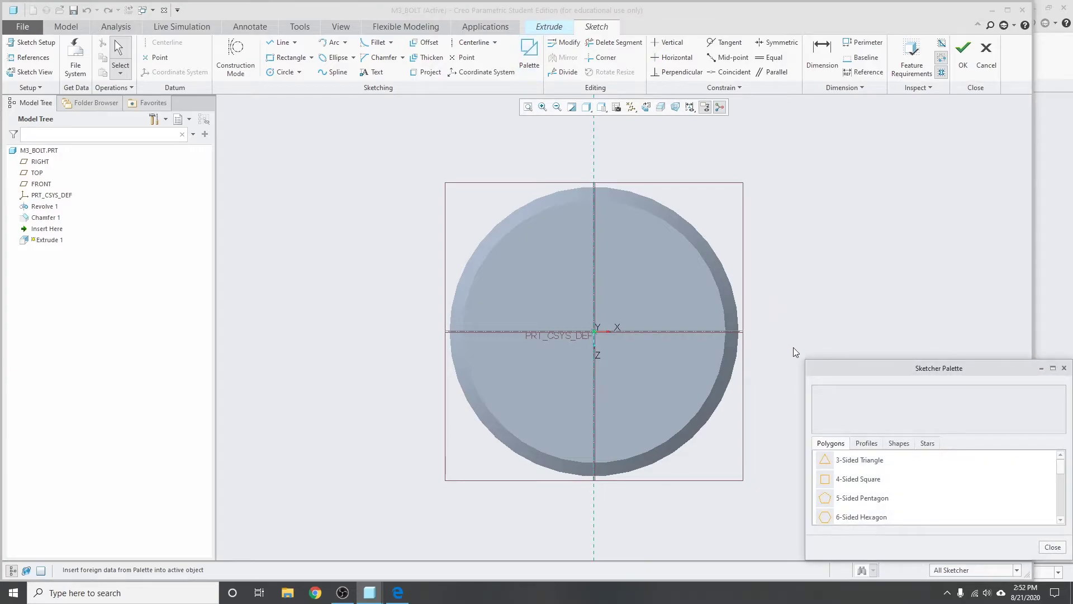
scroll(865, 481, "down", 1)
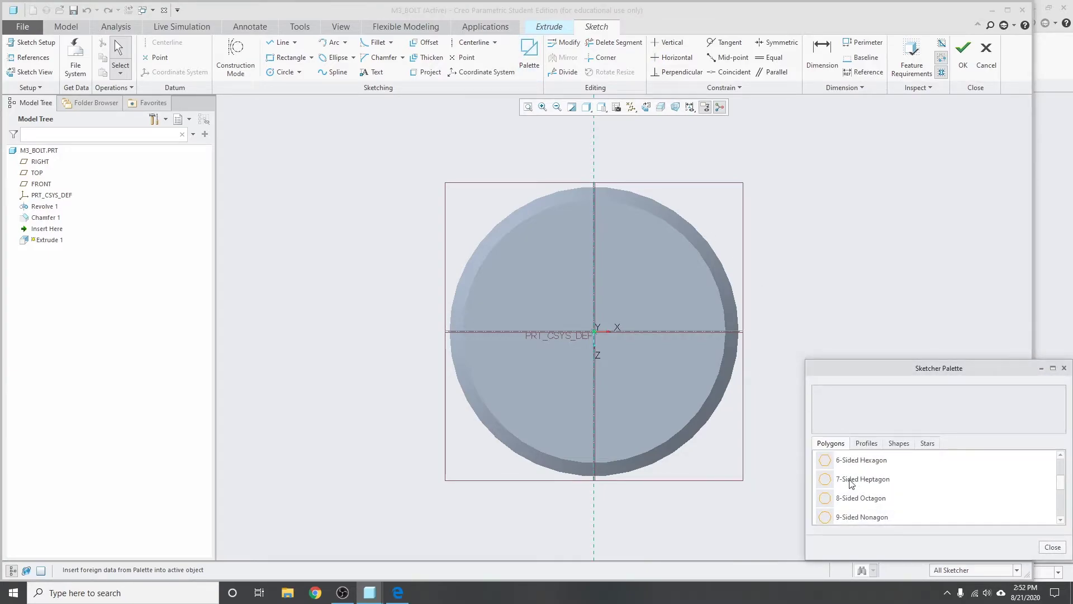
left_click(845, 463)
mouse_move(845, 463)
left_mouse_down()
mouse_move(632, 276)
mouse_move(595, 332)
left_mouse_up()
left_click(1065, 369)
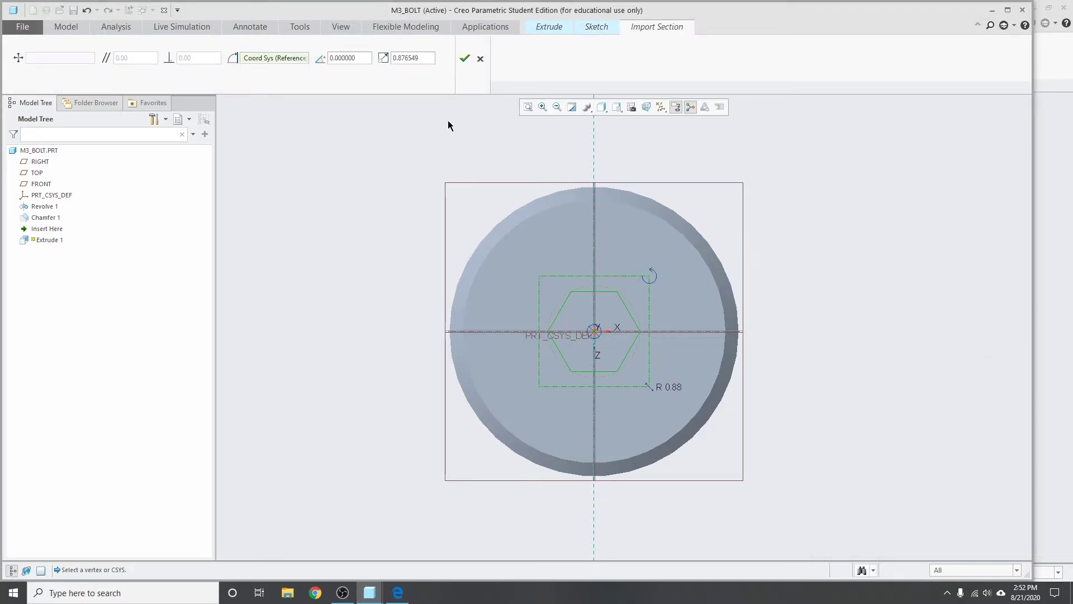
left_click(465, 58)
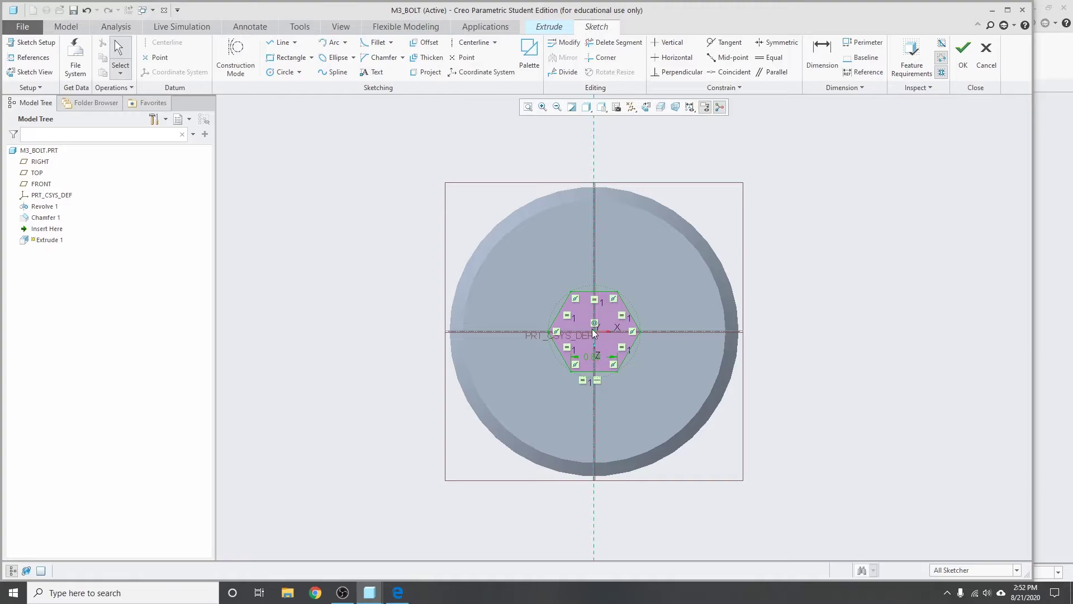
left_click(582, 249)
Step: Dimension the hexagon 2.50 across flats, replacing the 0.88 radius, and finish the sketch
left_click(830, 53)
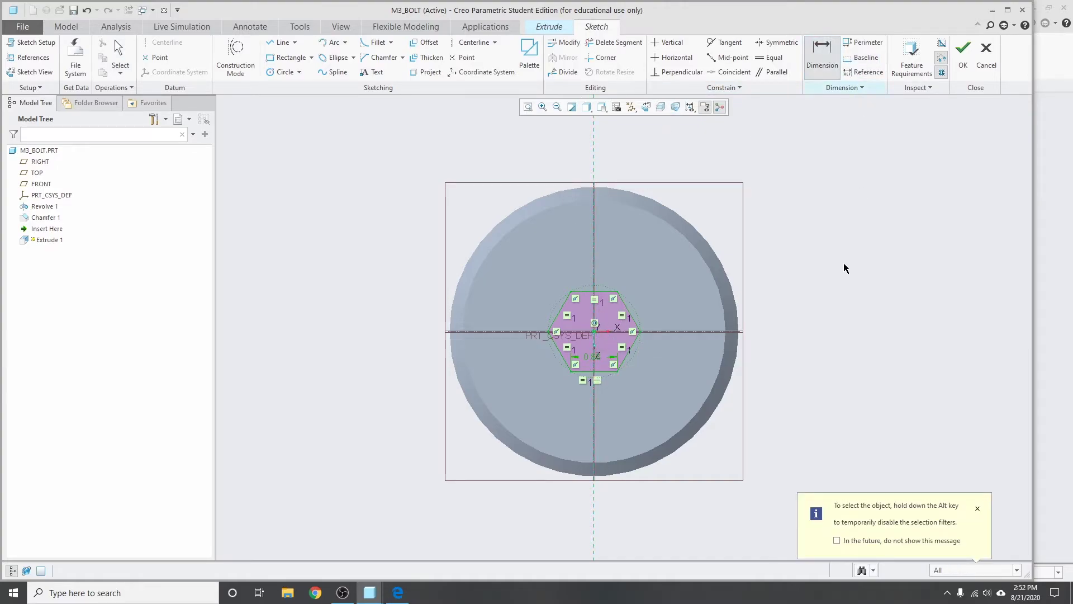
left_click(594, 295)
middle_click(666, 313)
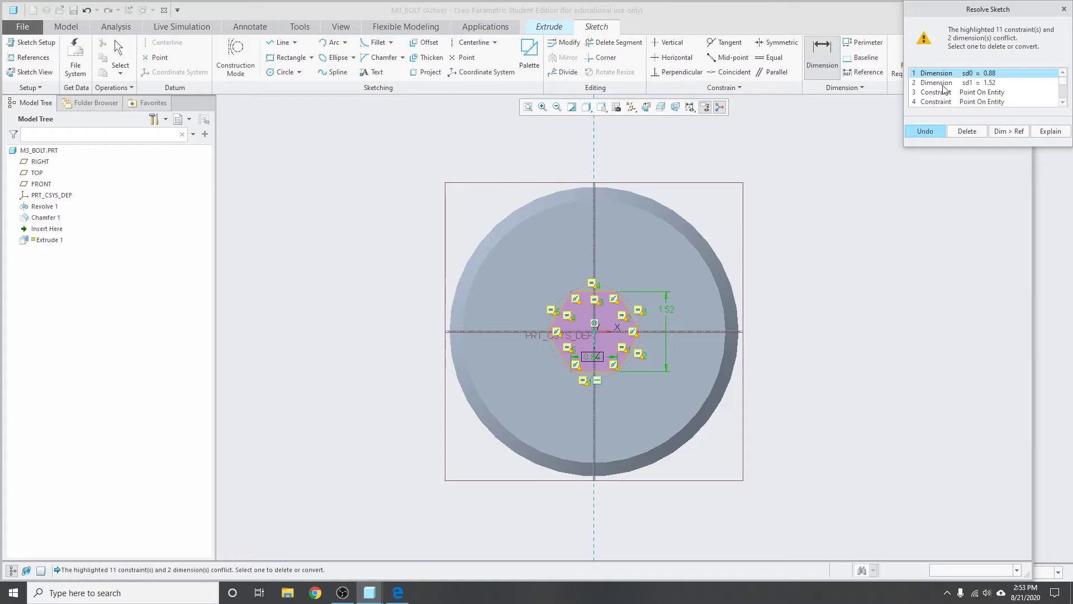
left_click(965, 132)
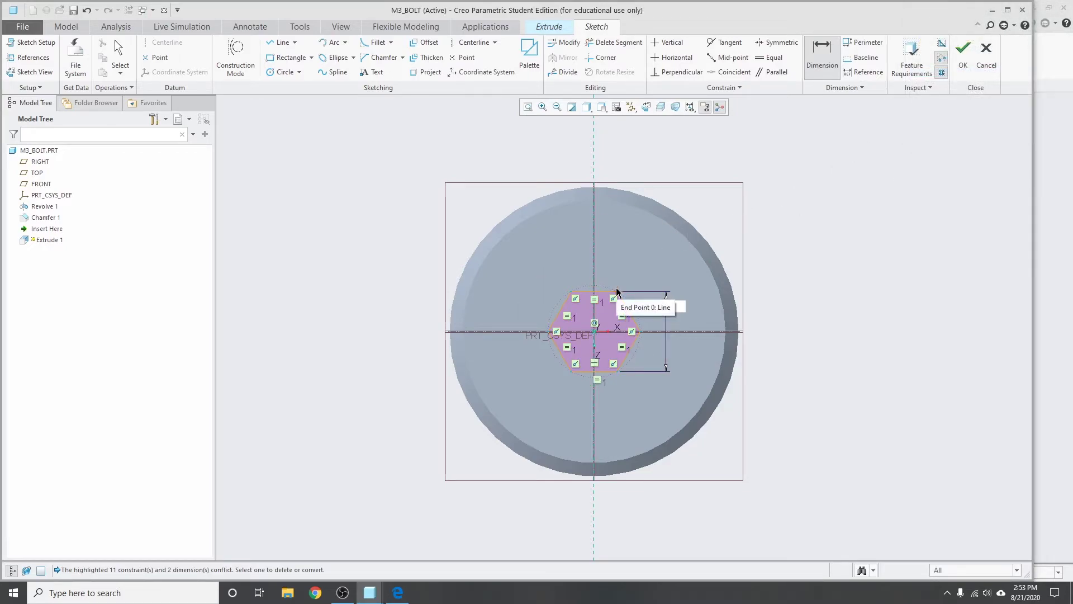
type("2.5")
key("Return")
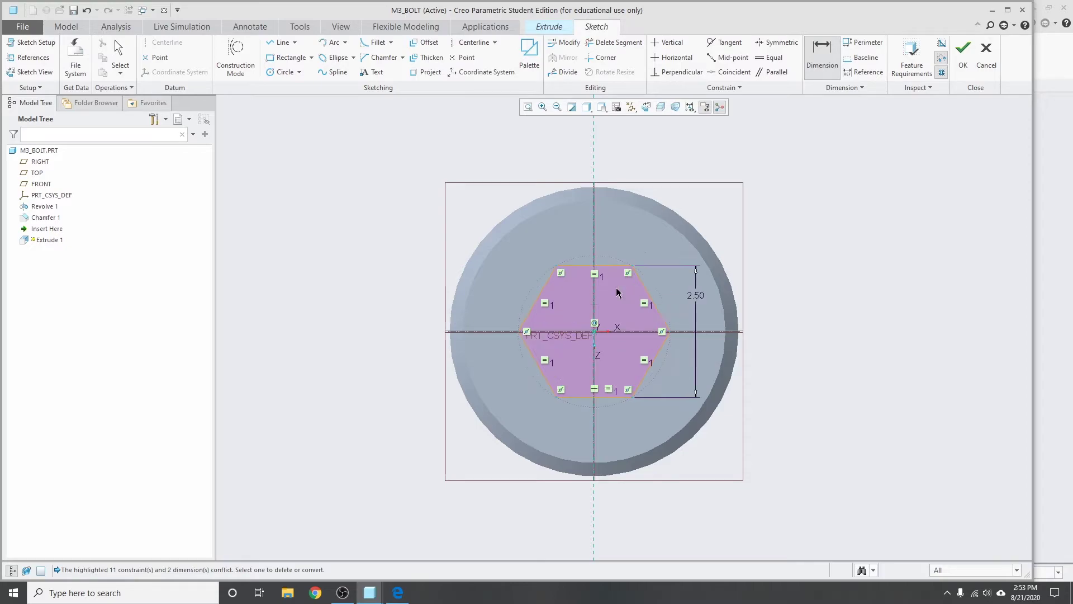
middle_click(769, 237)
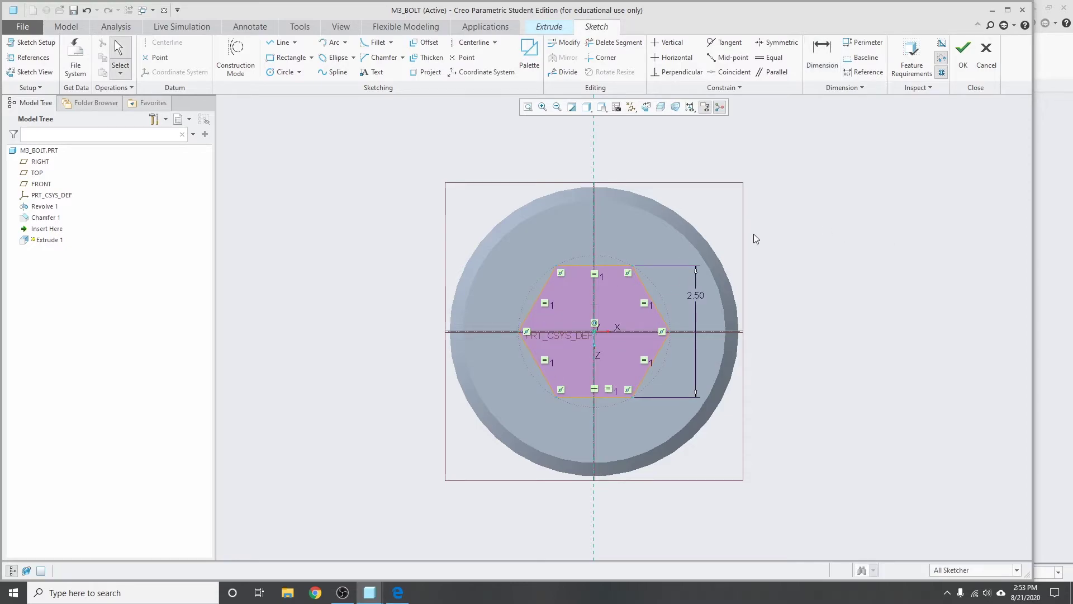
left_click(963, 53)
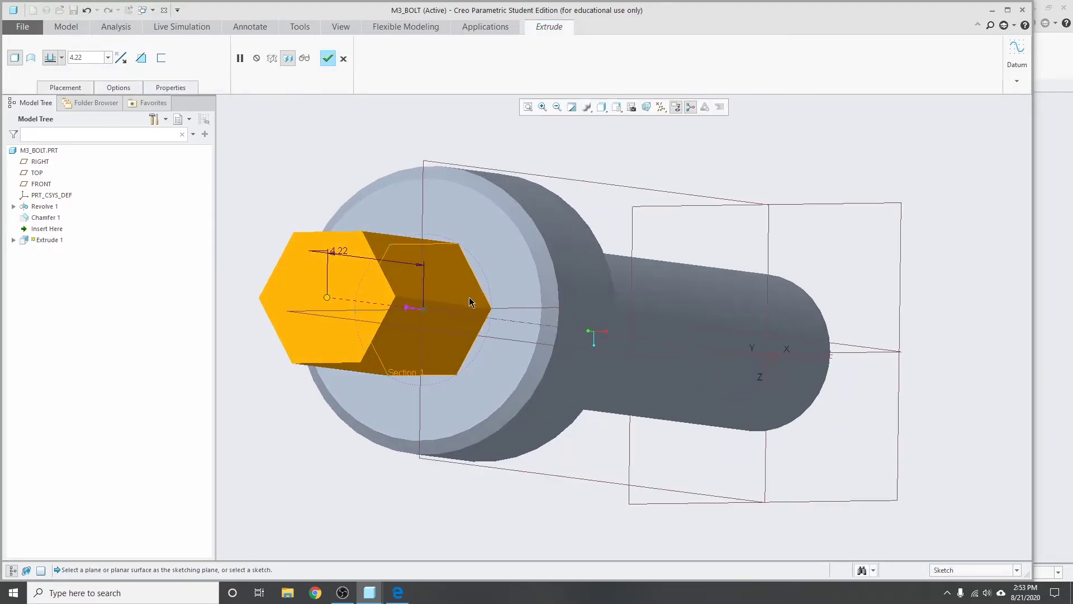
Step: Set the extrude depth to 1.5 with the direction flipped to remove material, and finish
double_click(84, 58)
type("1.5")
key("Return")
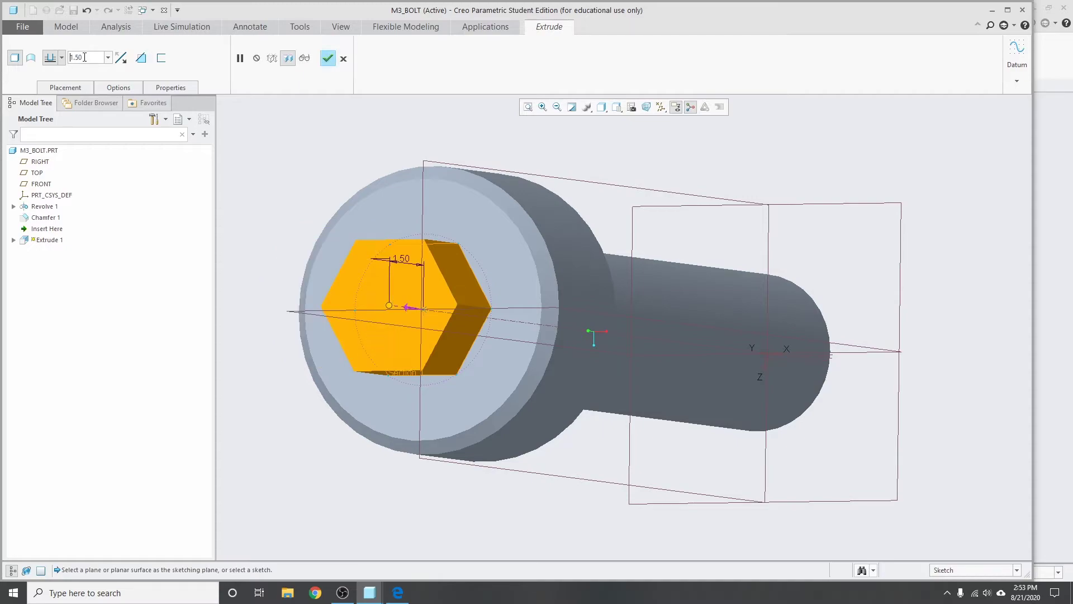
left_click(121, 59)
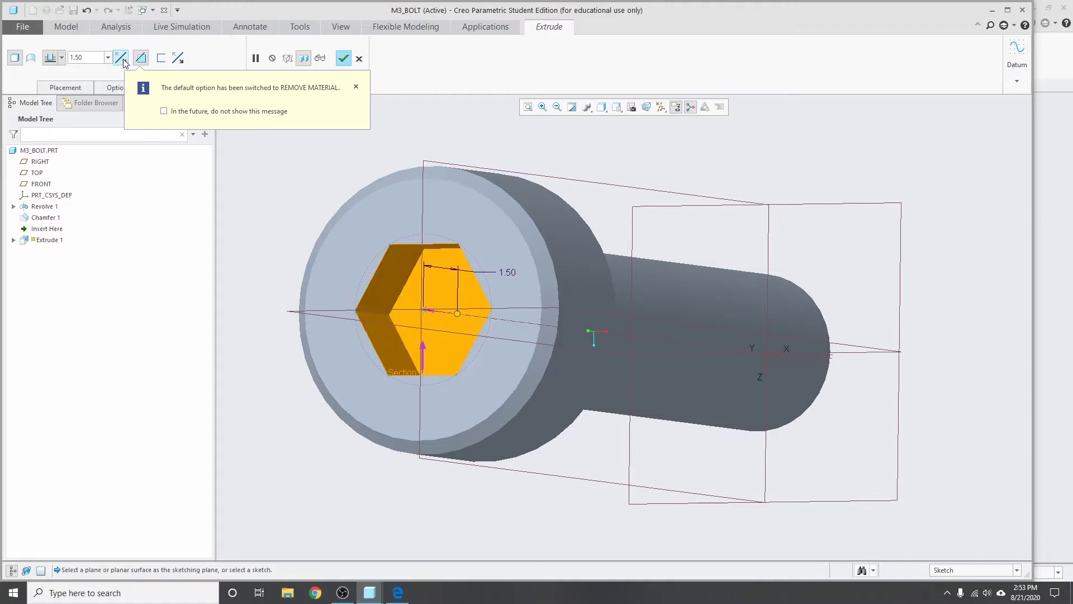
key("ctrl+d")
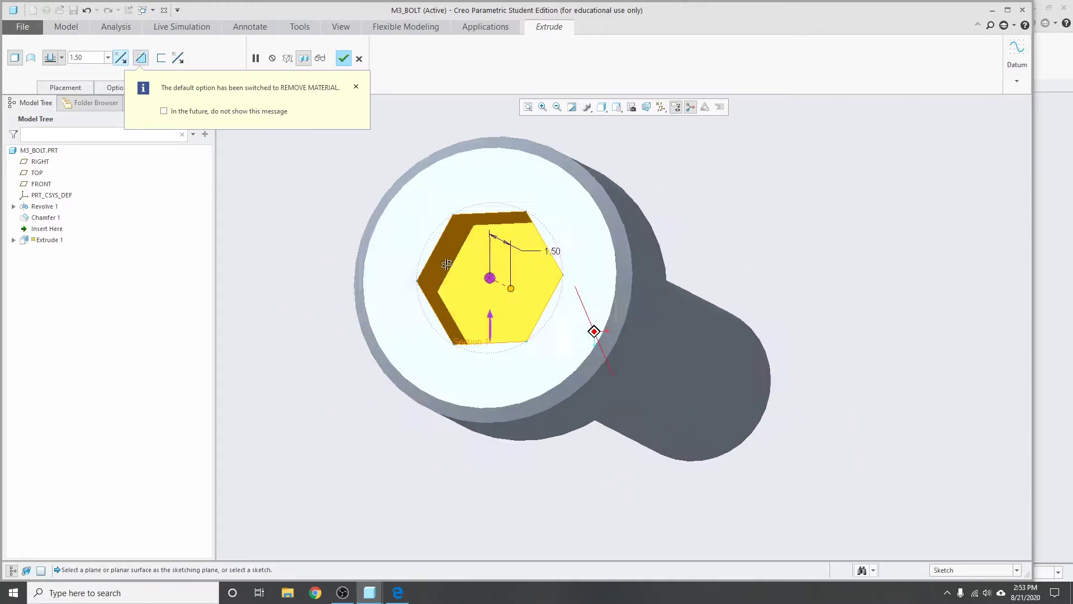
left_click(343, 58)
middle_click_drag(492, 329, 548, 287)
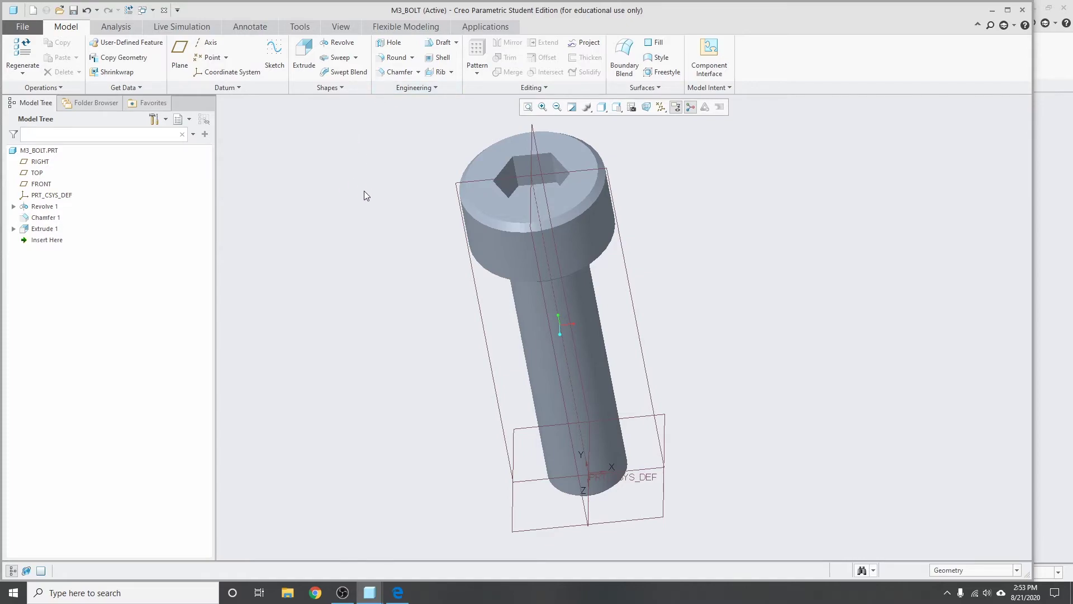
Step: Start a helical sweep and open its profile sketch on FRONT, referenced to RIGHT
left_click(355, 58)
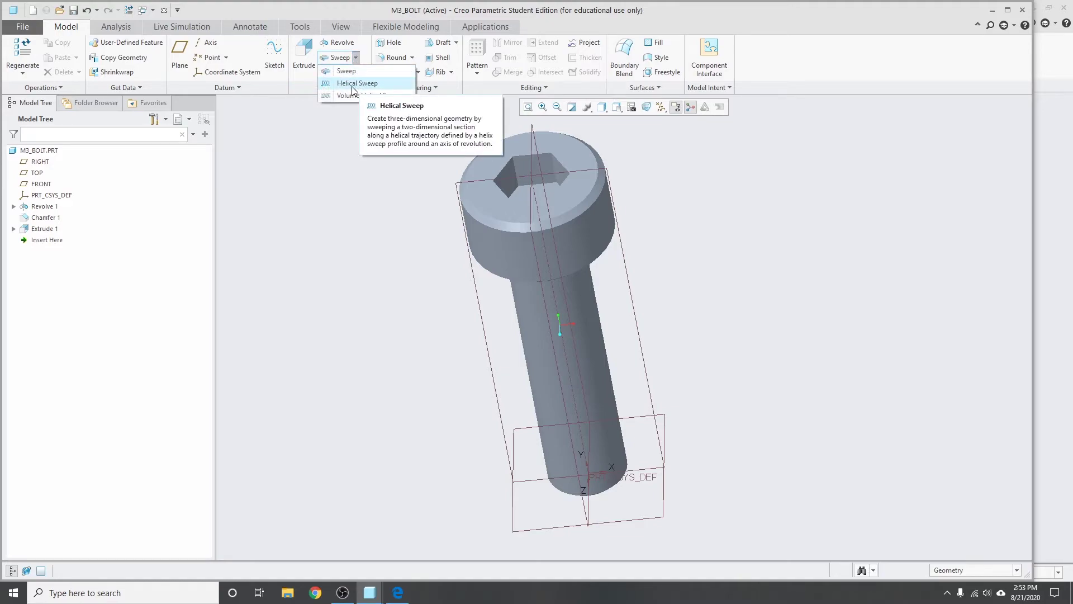
left_click(353, 84)
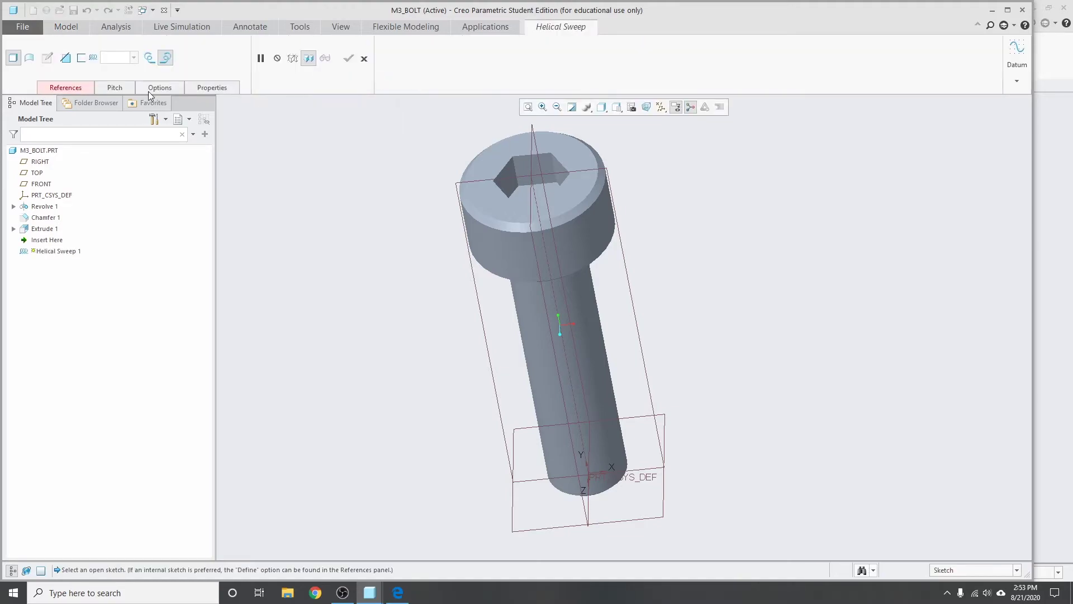
left_click(66, 88)
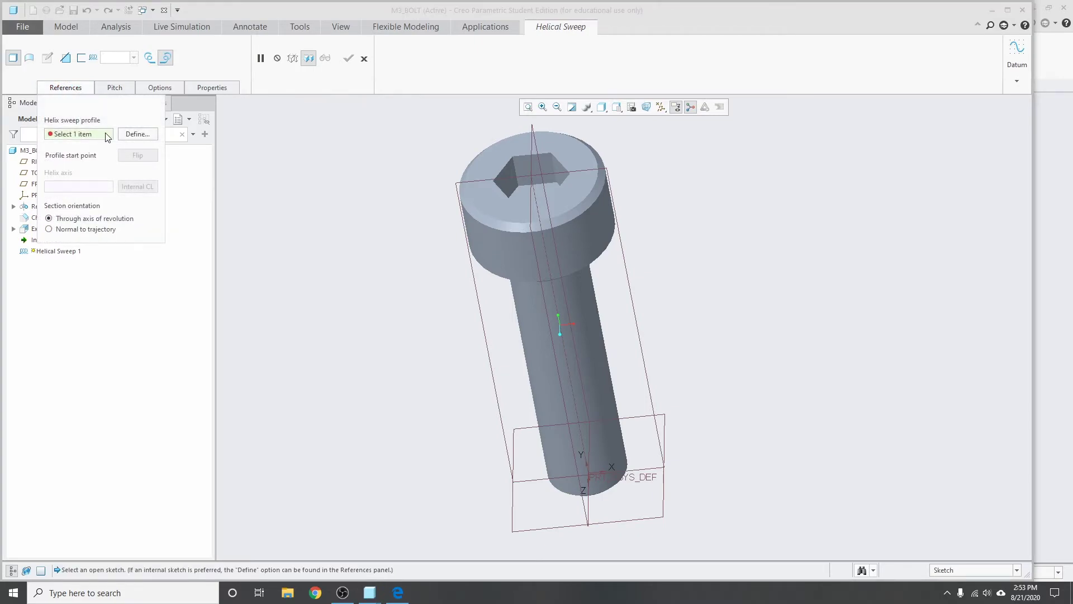
left_click(138, 135)
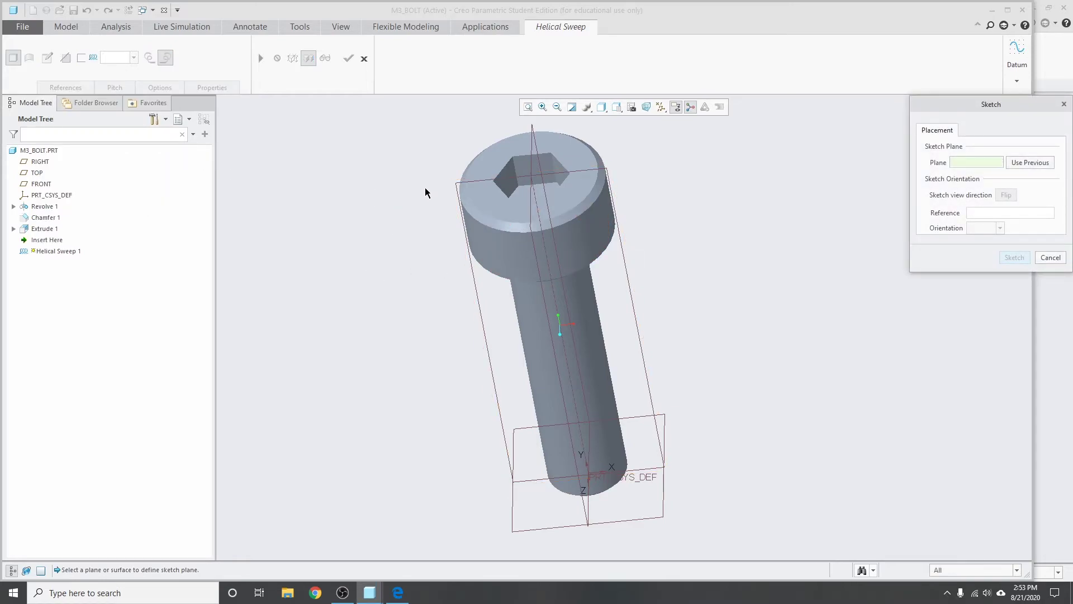
left_click(456, 183)
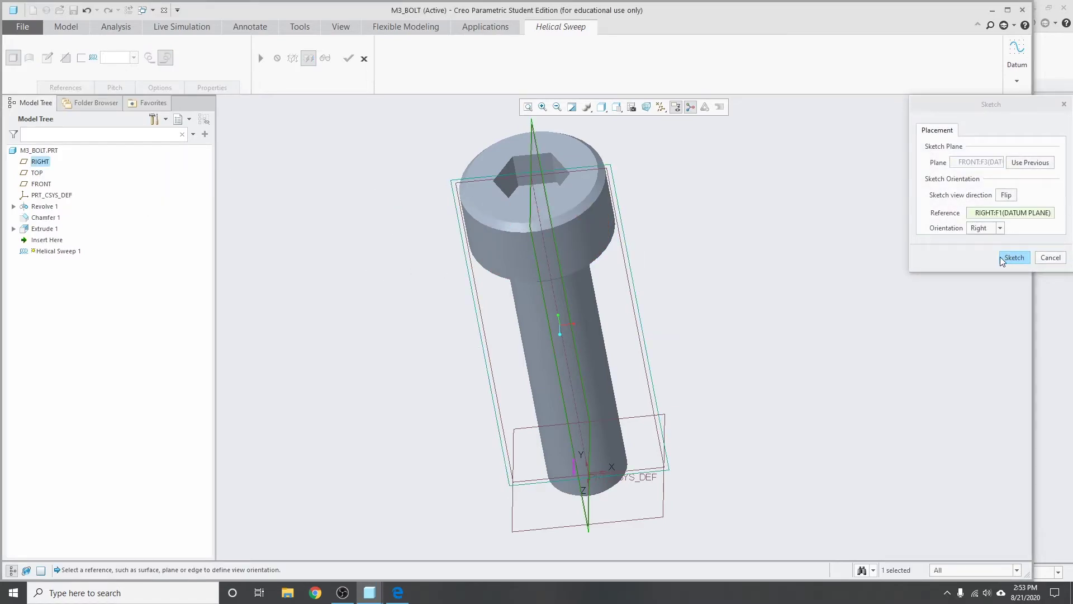
left_click(1013, 258)
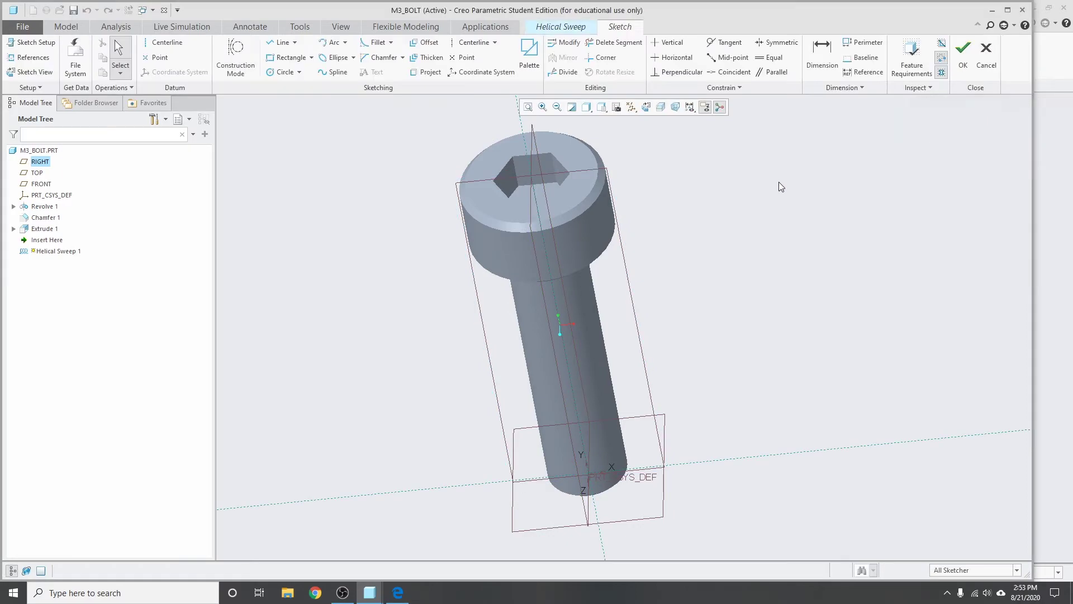
Step: View the sketch face-on and add the shaft's left edge as a reference
left_click(647, 108)
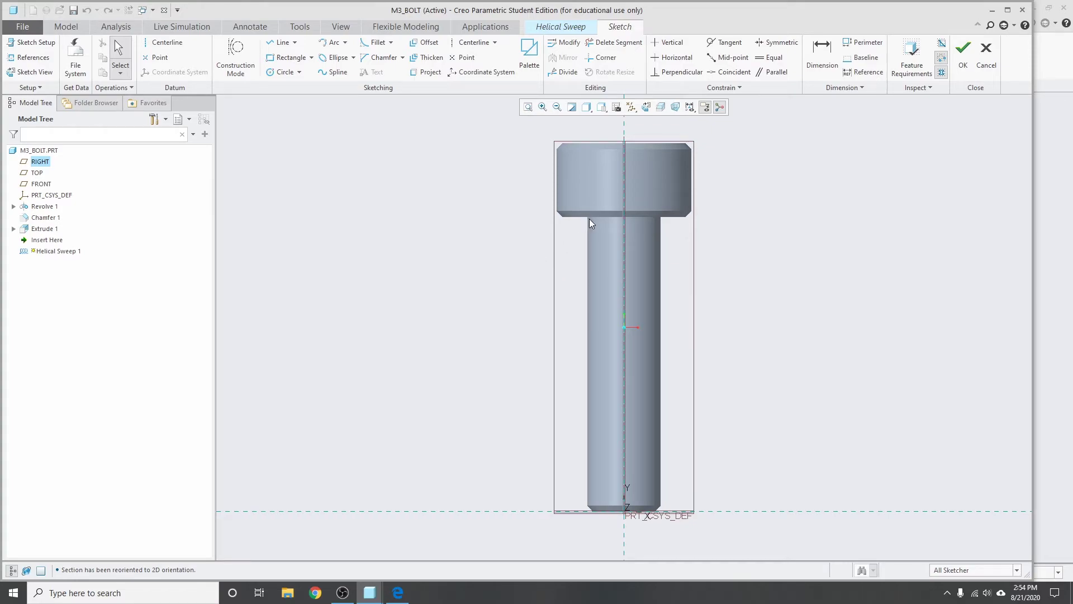
left_click(29, 57)
left_click(587, 247)
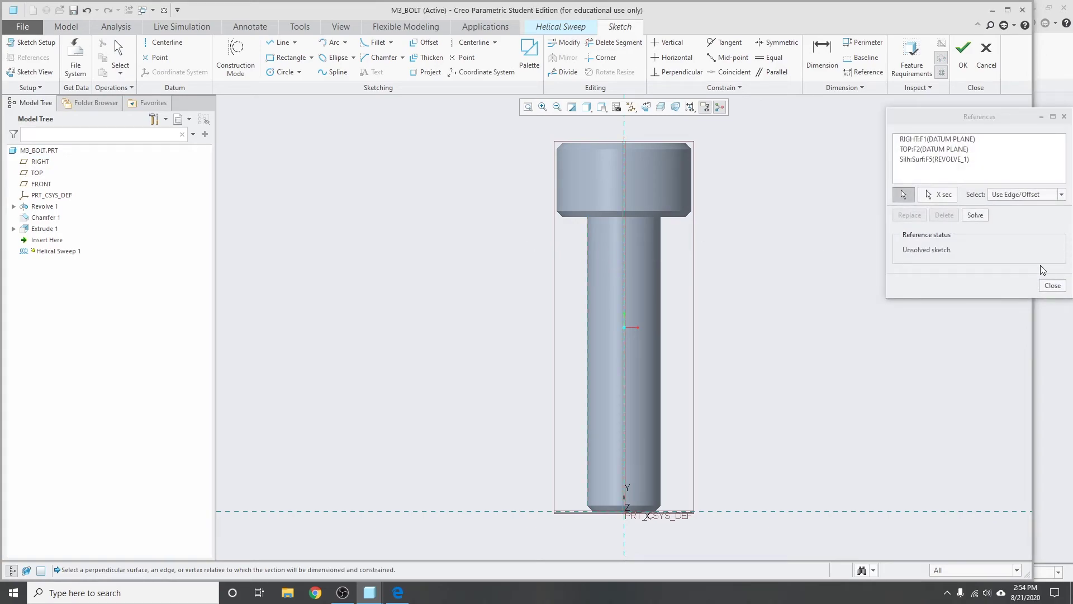
left_click(1052, 285)
Step: Draw a vertical line from the shank bottom to the head's underside and accept the sketch
left_click(281, 43)
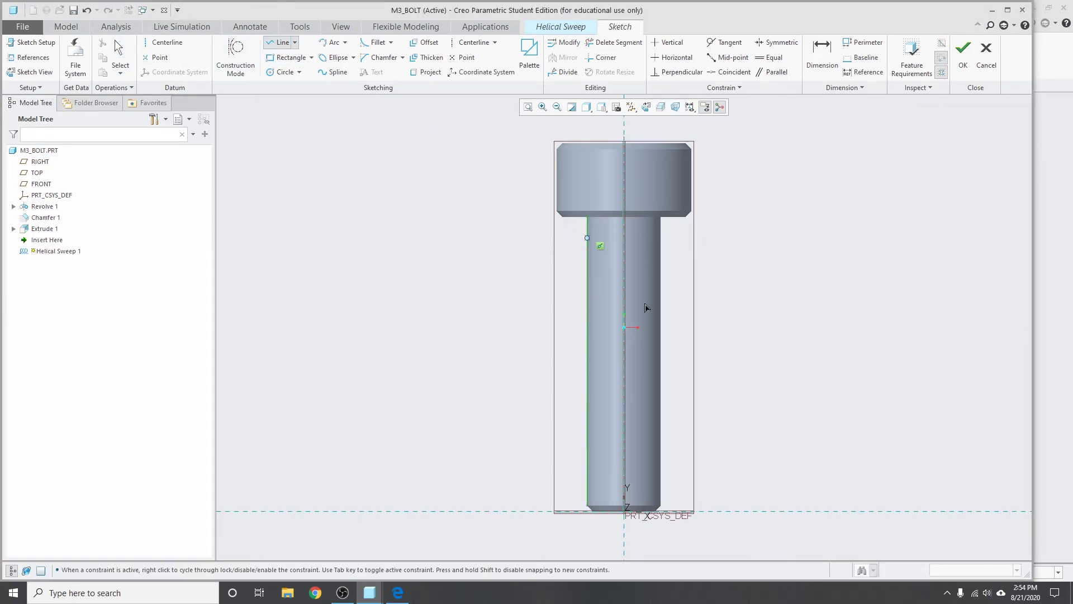
left_click(587, 505)
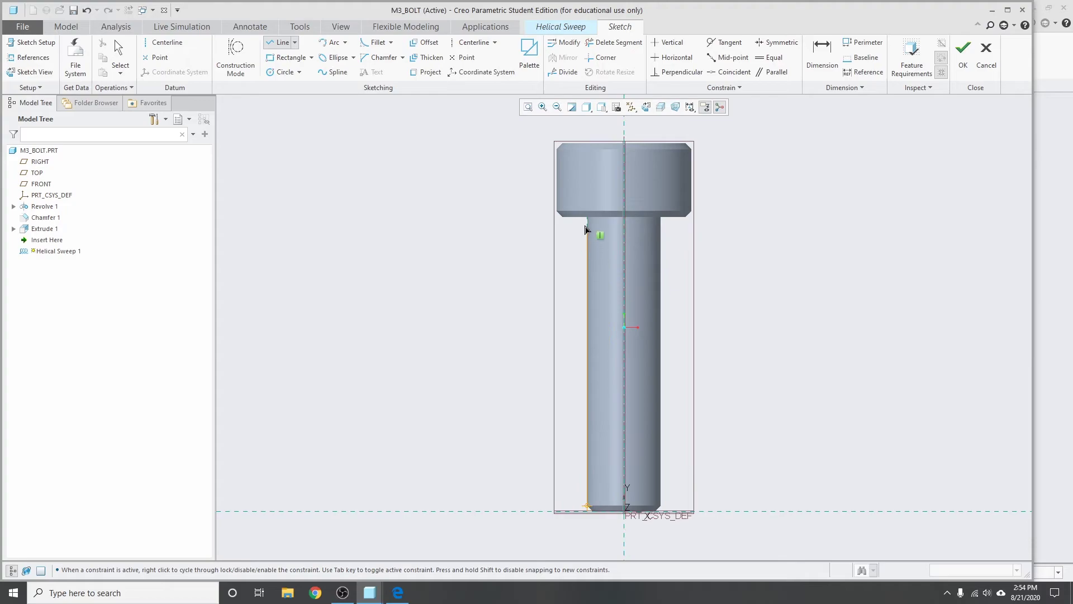
left_click(588, 216)
middle_click(567, 171)
middle_click(565, 165)
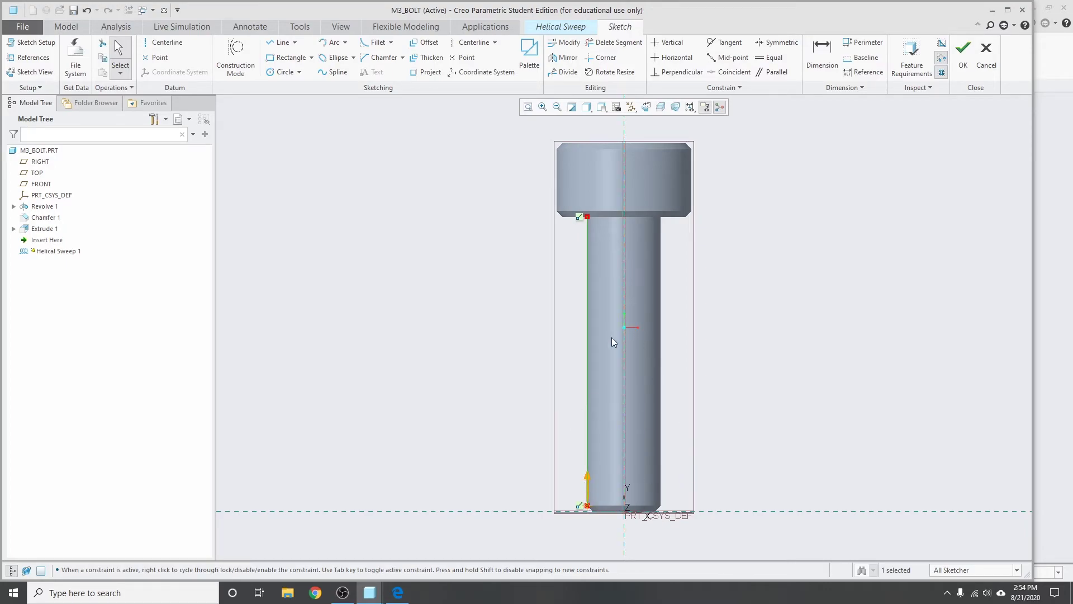
left_click(963, 49)
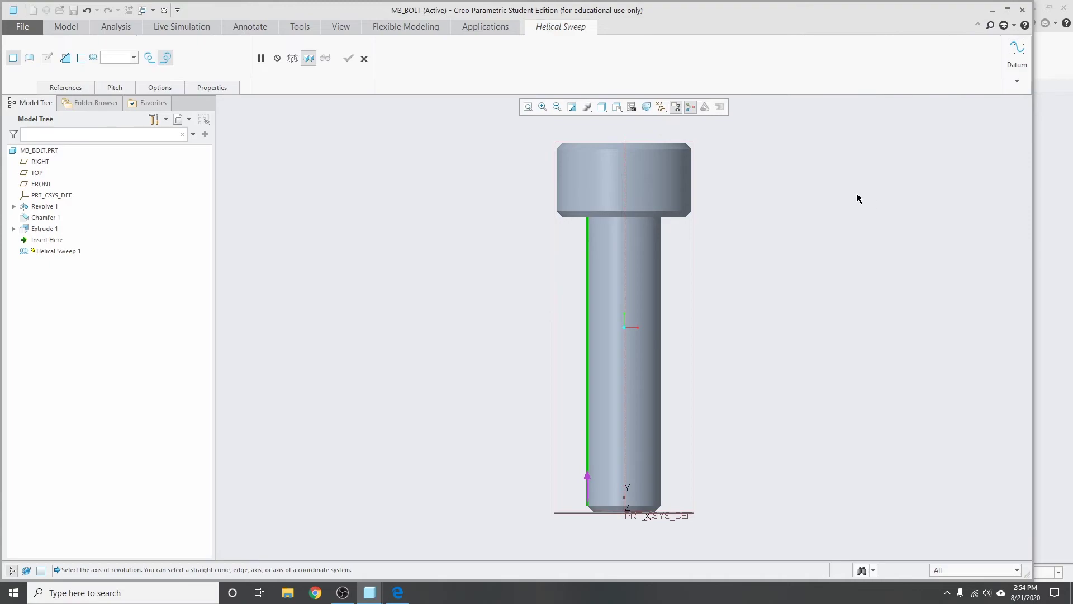
Step: Add a vertical centreline through the origin along the bolt axis in the sweep's profile sketch
left_click(81, 89)
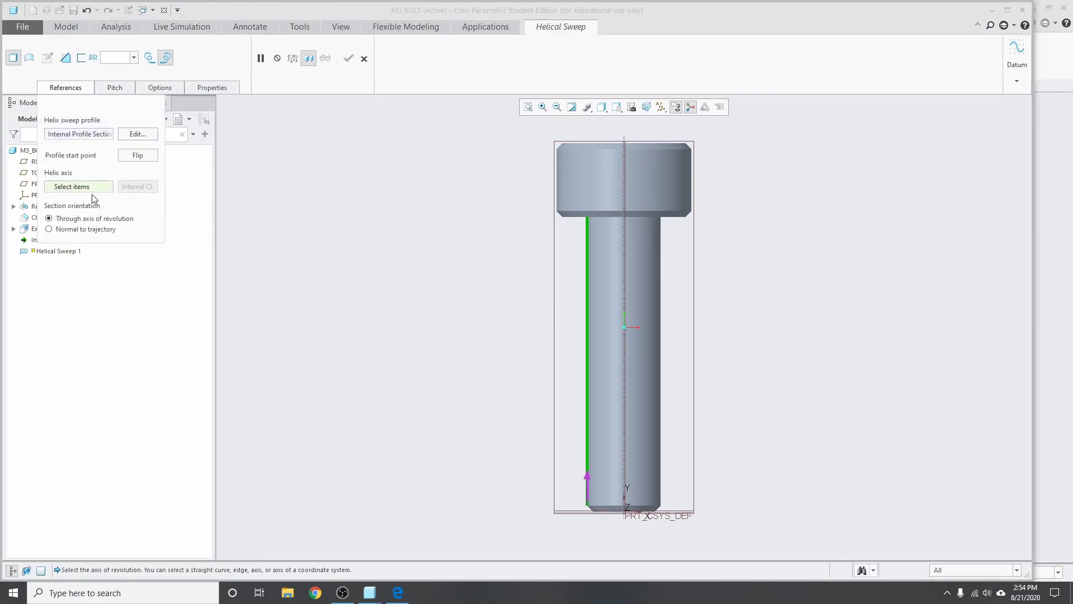
left_click(137, 134)
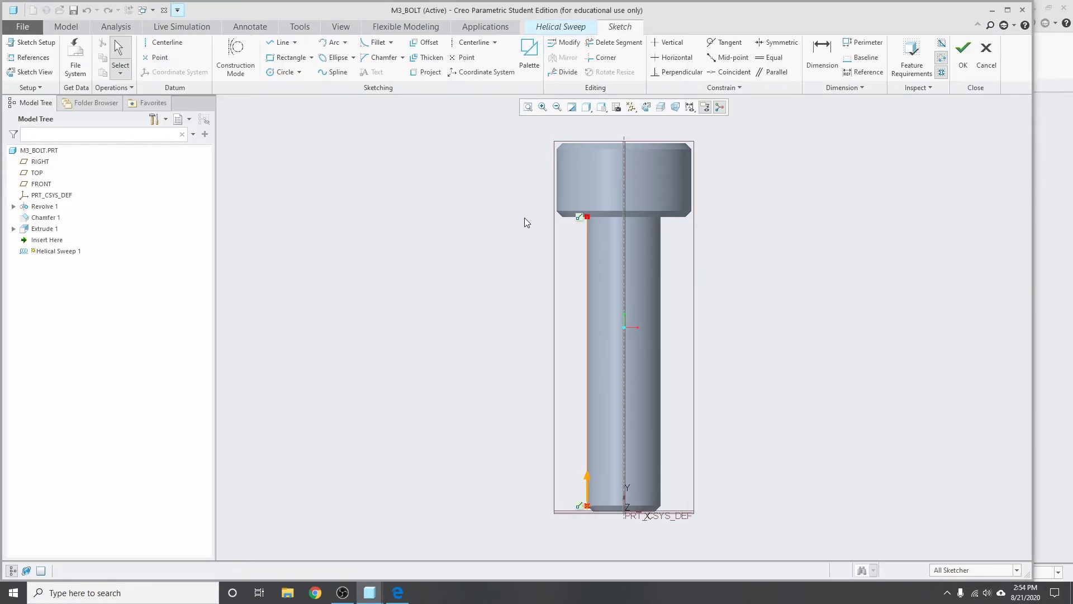
left_click(473, 42)
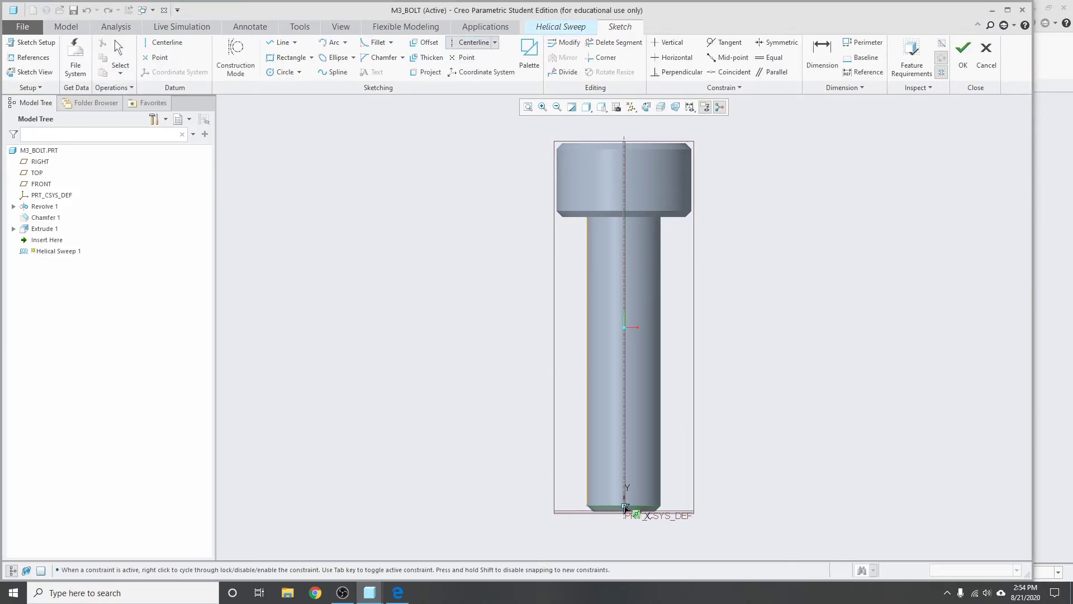
left_click(624, 507)
left_click(499, 136)
left_click(624, 506)
left_click(626, 360)
middle_click(720, 291)
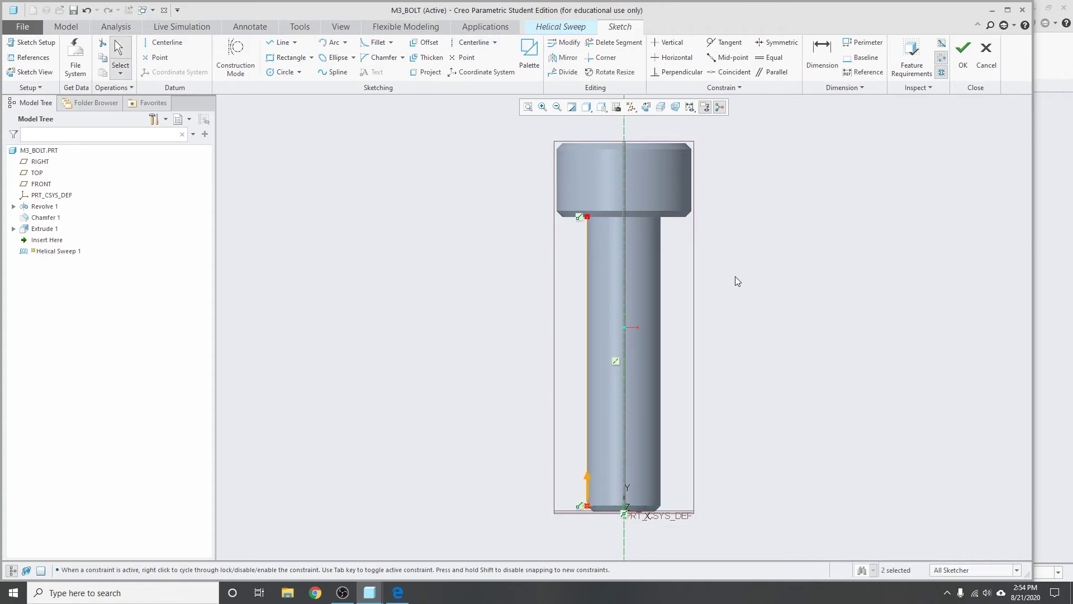
left_click(962, 54)
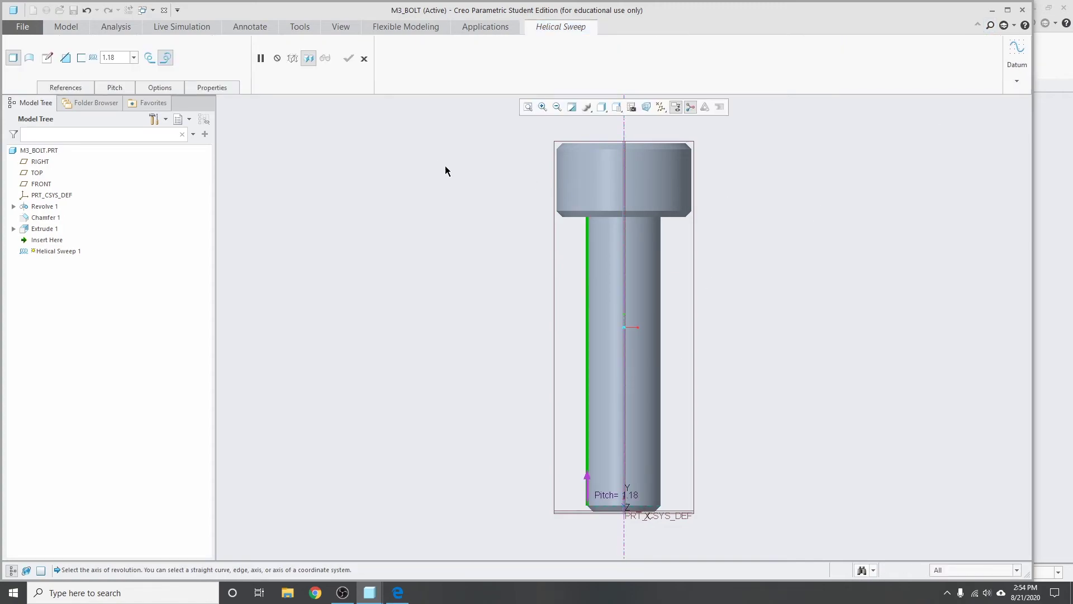
Step: Sketch a triangular thread cross-section at the shank's lower end with lines
left_click(47, 58)
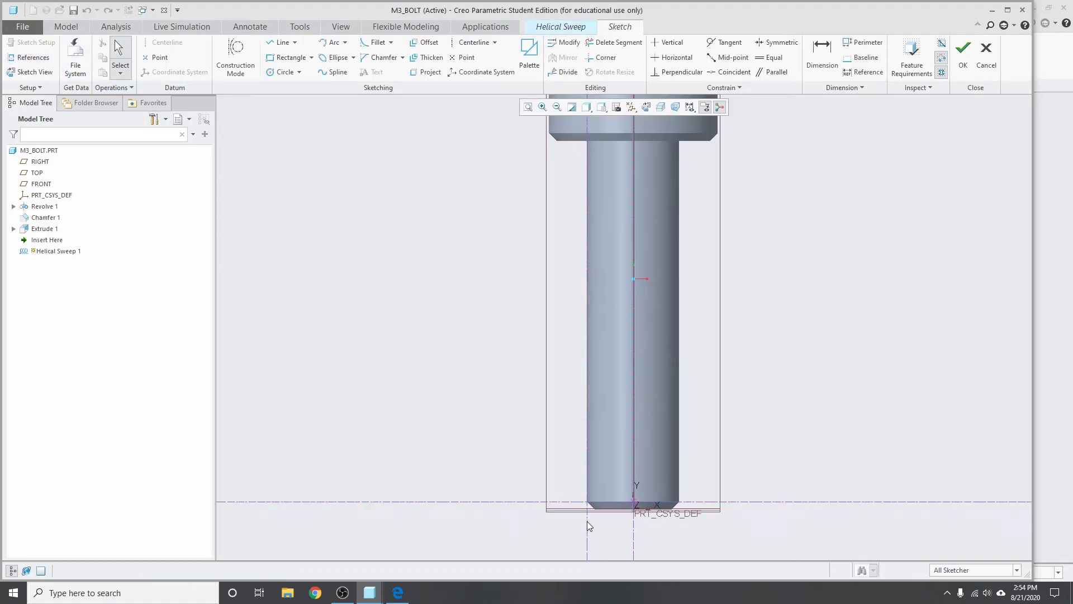
scroll(588, 523, "up", 5)
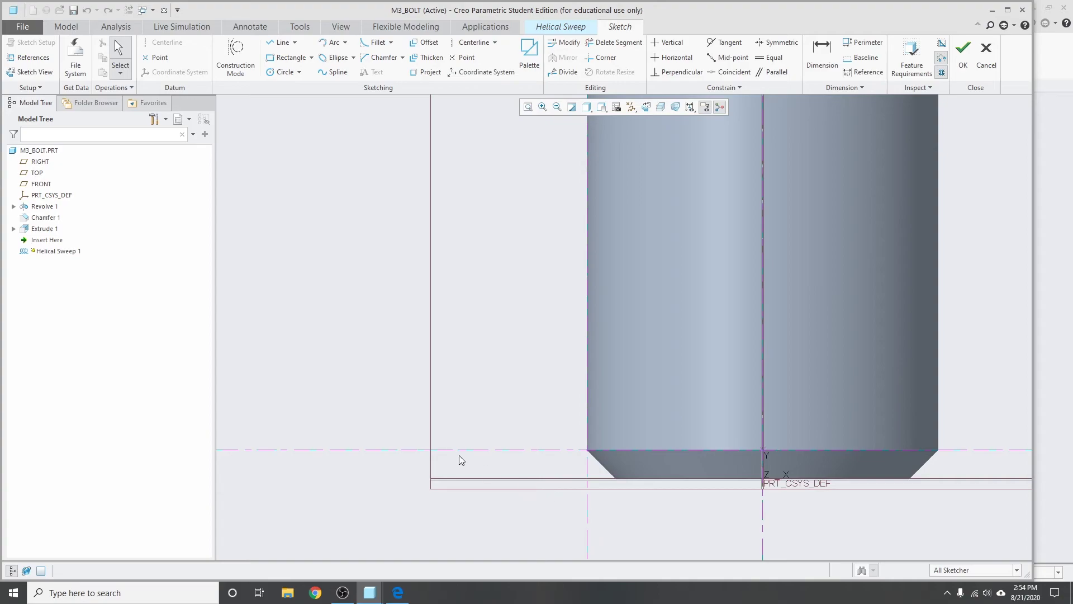
left_click(272, 48)
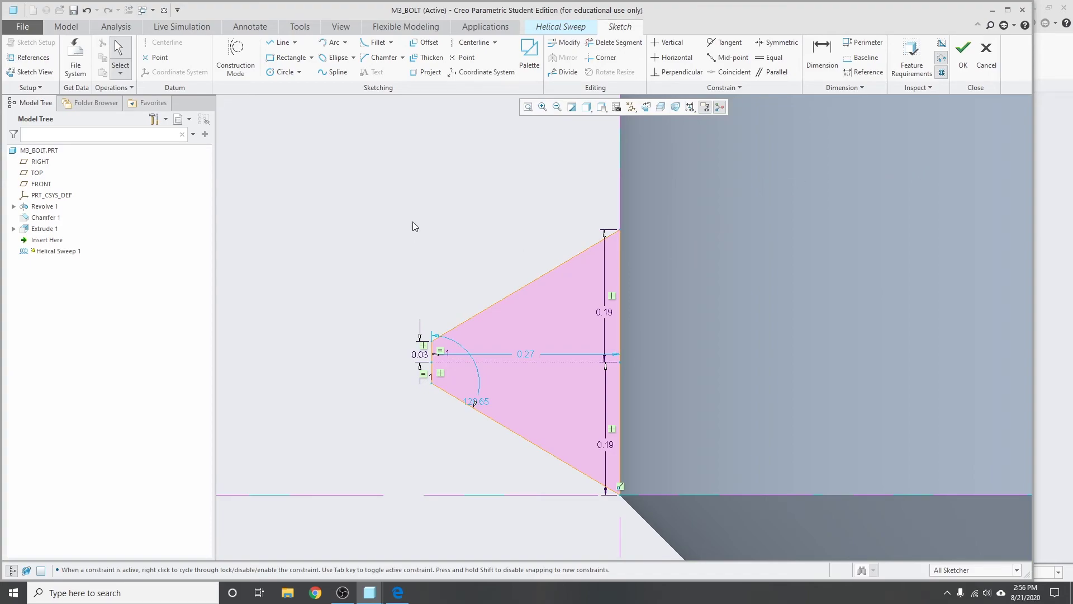
left_click(962, 51)
Step: Change the helical sweep pitch from 1.18 to 0.5
scroll(604, 330, "down", 10)
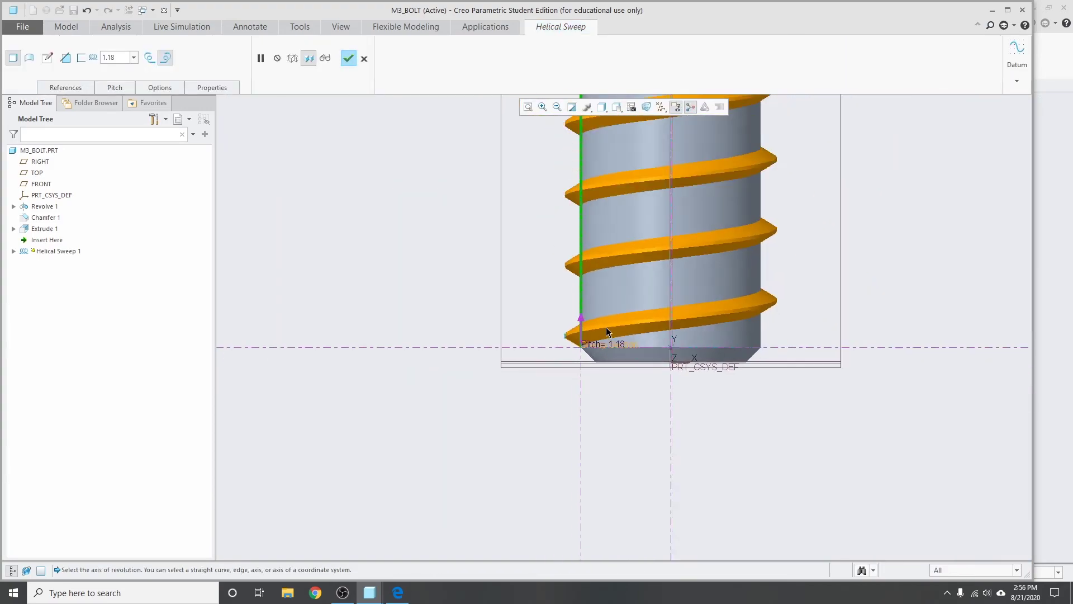
scroll(613, 281, "up", 5)
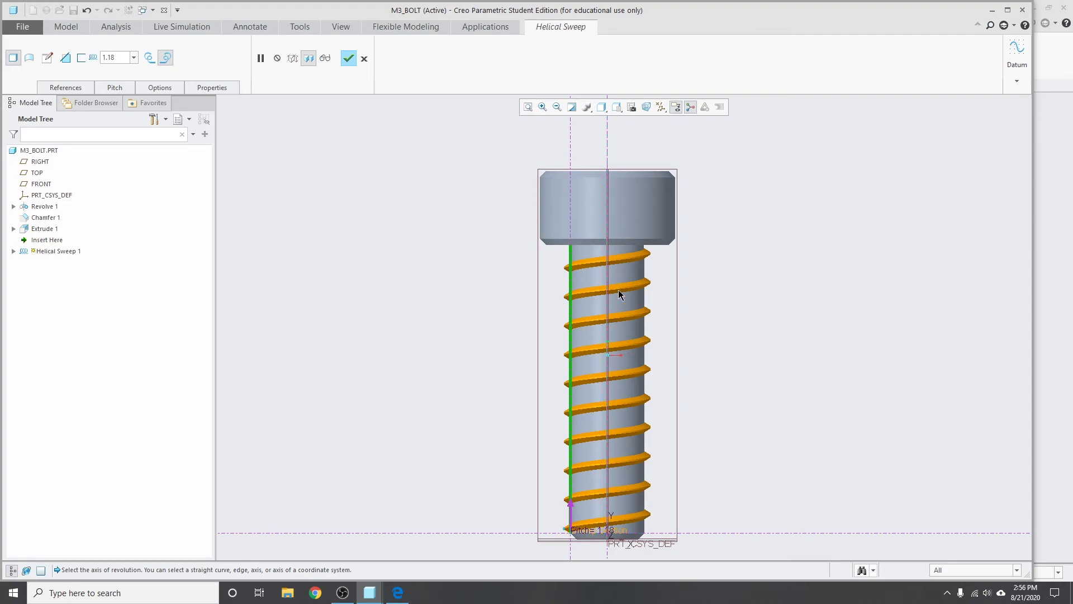
left_click(128, 61)
left_click(123, 57)
type("0.")
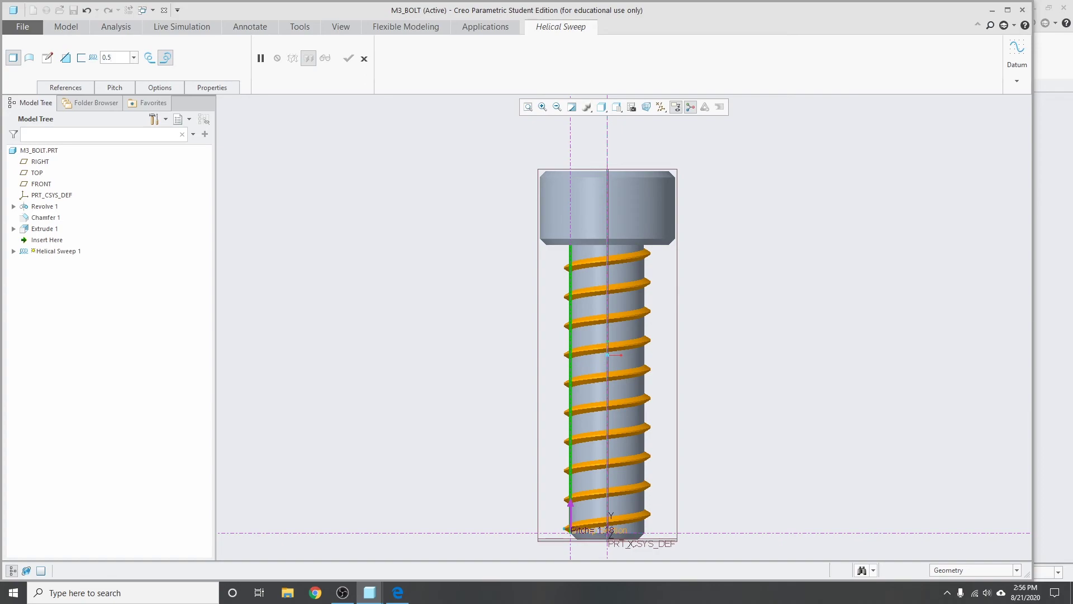
type("5")
key("Return")
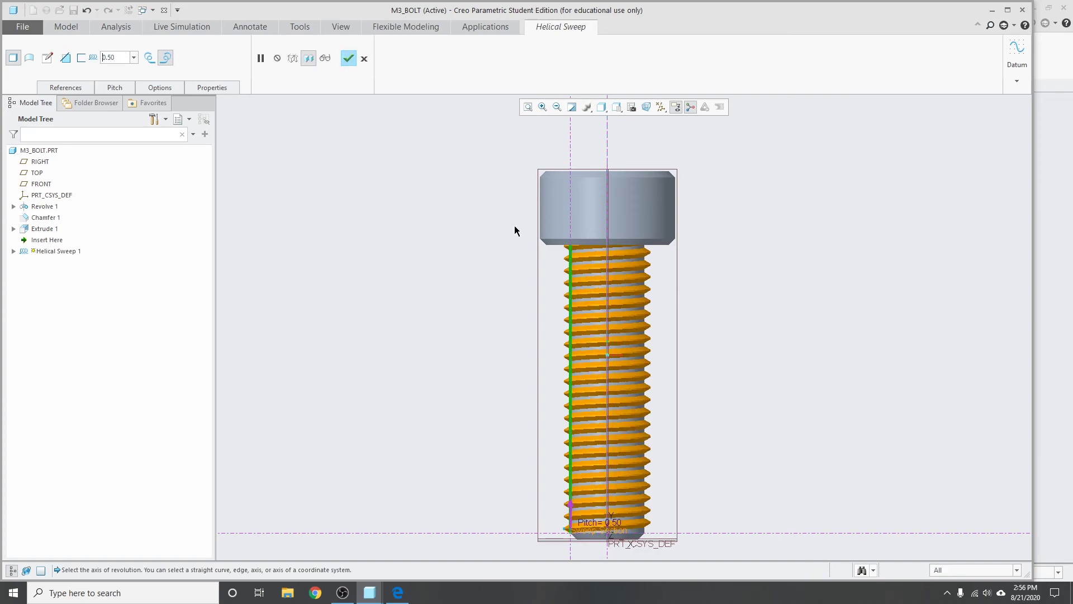
Step: Keep the thread right-handed and complete Helical Sweep 1
scroll(552, 280, "down", 1)
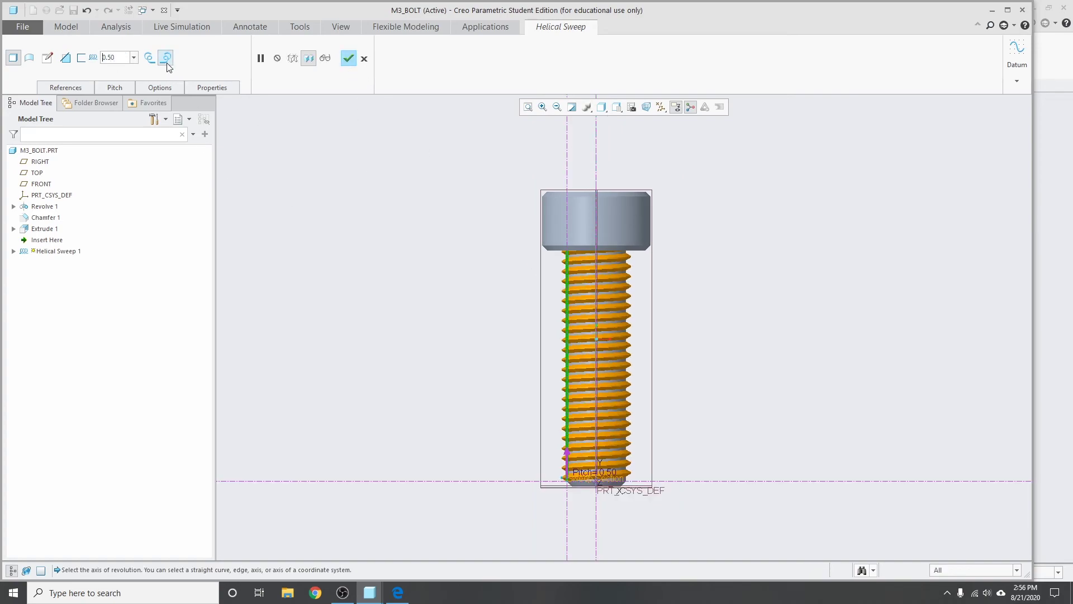
left_click(150, 58)
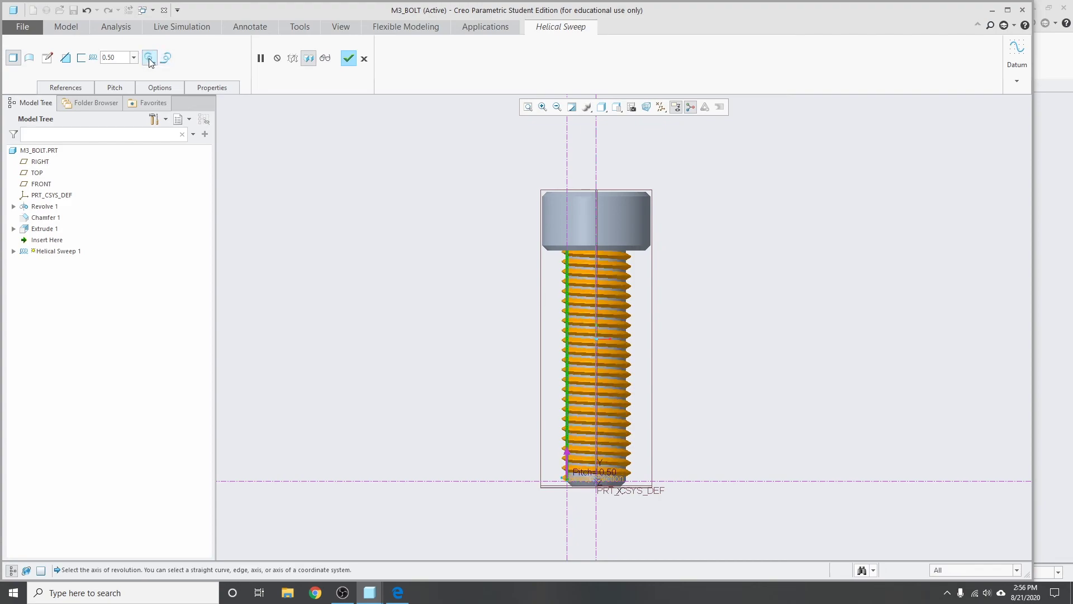
left_click(166, 58)
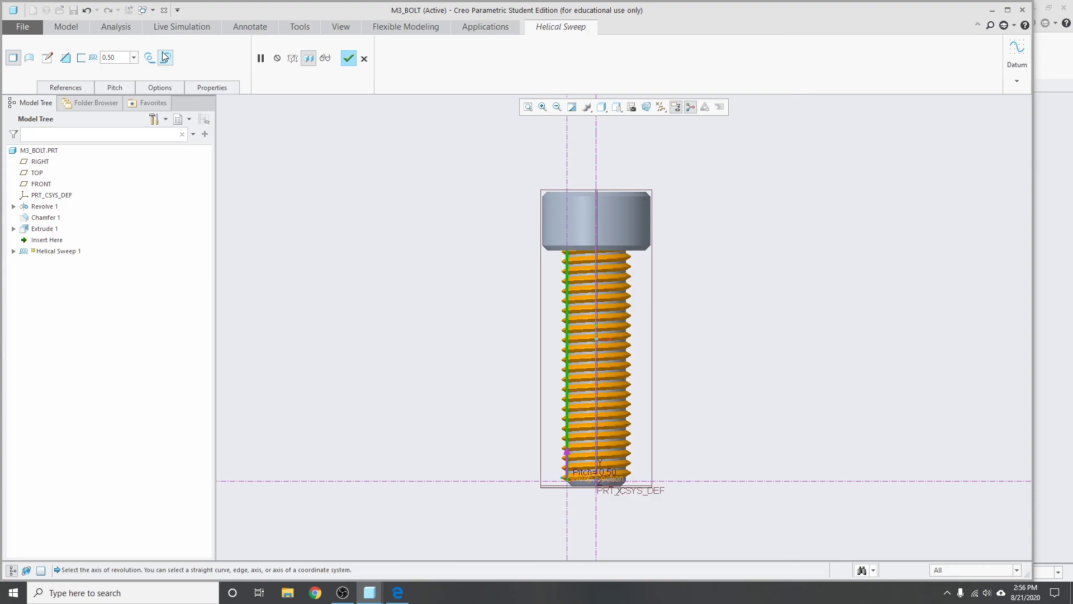
left_click(349, 59)
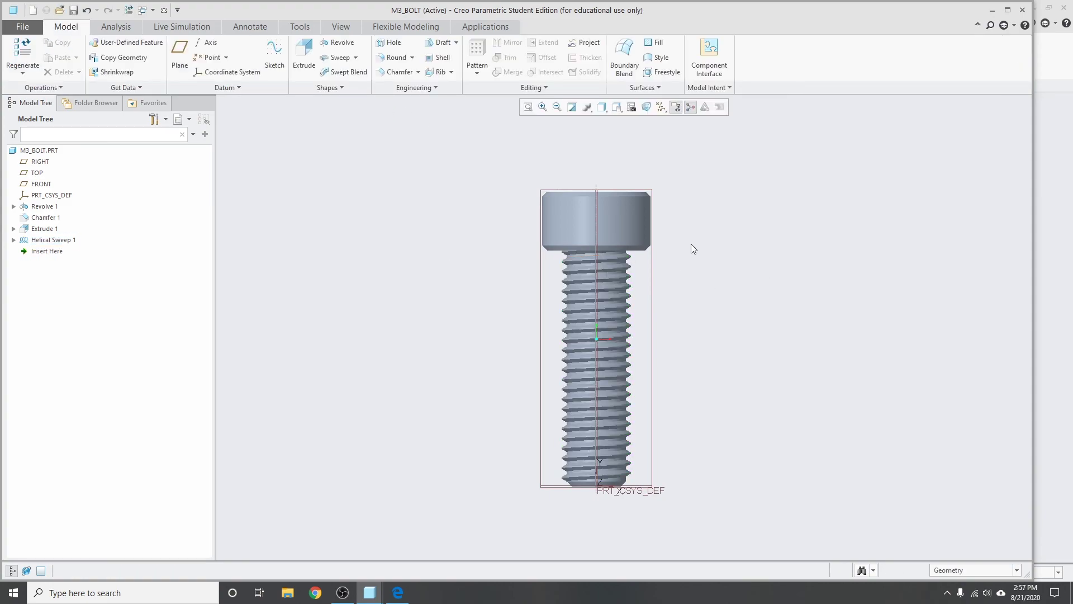
Step: Orbit the bolt into an angled view showing the hex socket and threaded shank
mouse_move(693, 248)
middle_mouse_down()
mouse_move(628, 307)
mouse_move(659, 299)
mouse_move(652, 268)
mouse_move(649, 277)
middle_mouse_up()
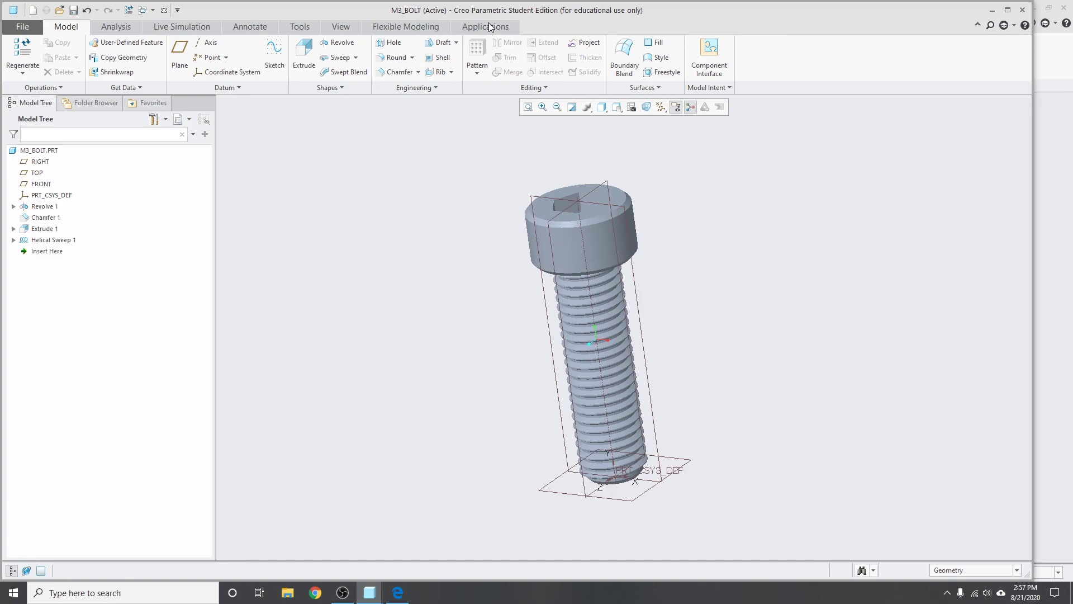